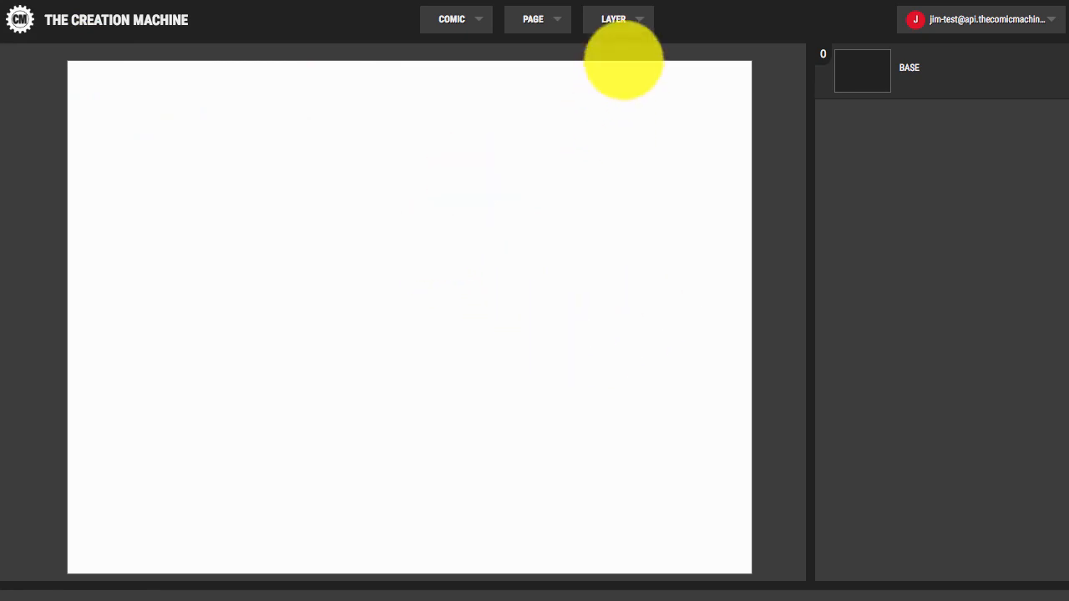
left_click(640, 20)
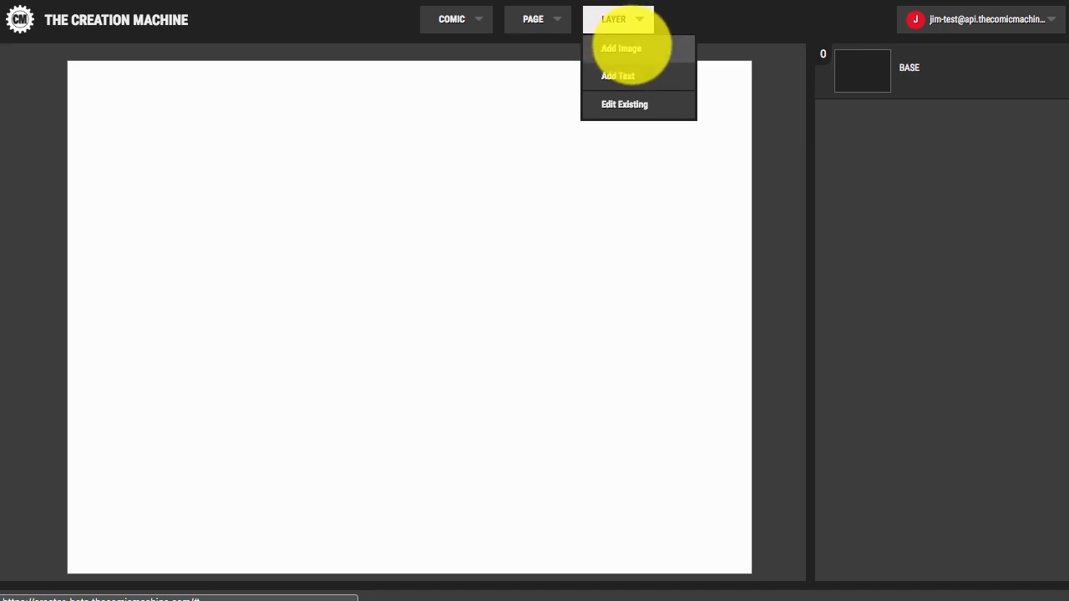
left_click(642, 48)
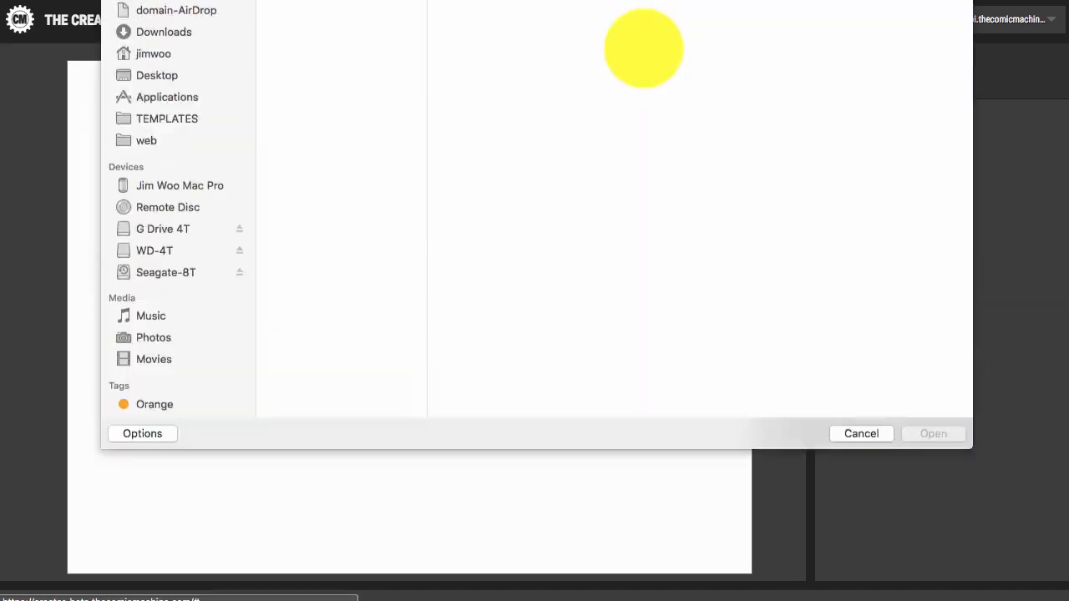
left_click(334, 81)
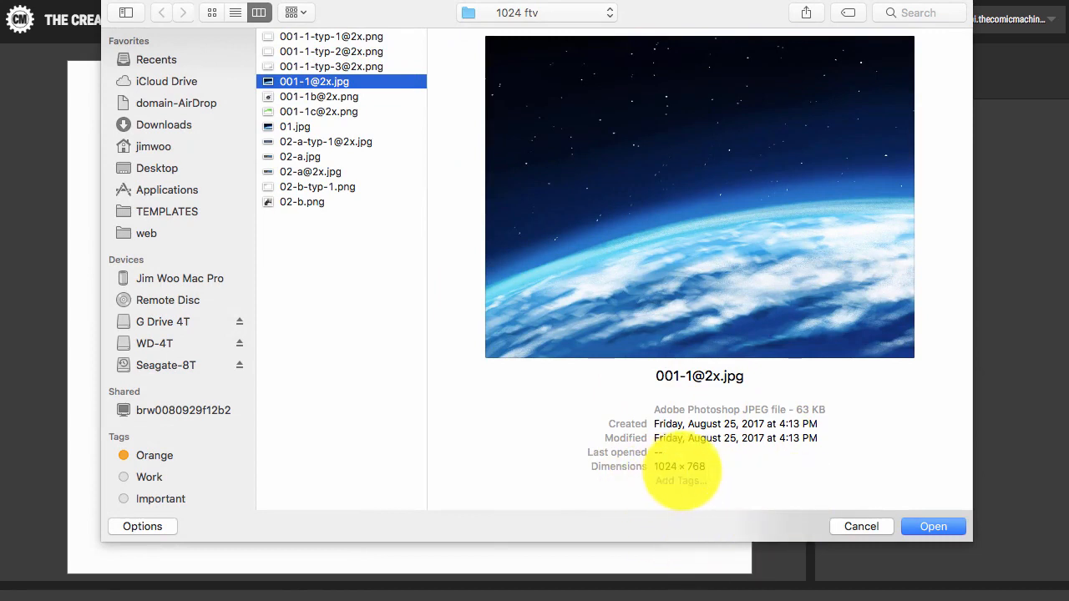
left_click(933, 526)
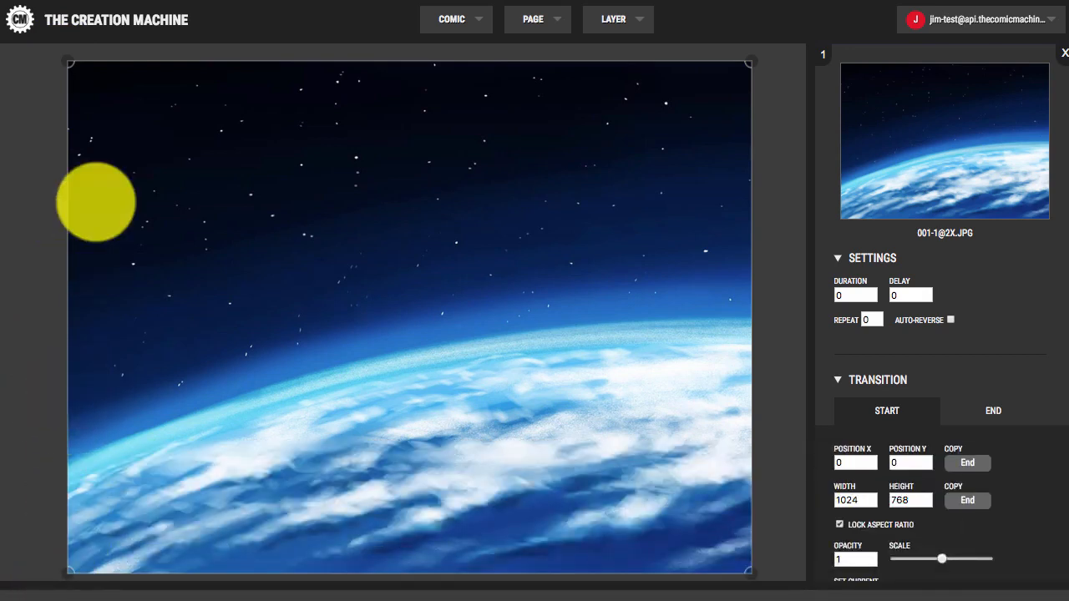
- Move the image past the canvas's lower-right corner, then partly back to about X 854, Y 596
left_click_drag(121, 134, 242, 220)
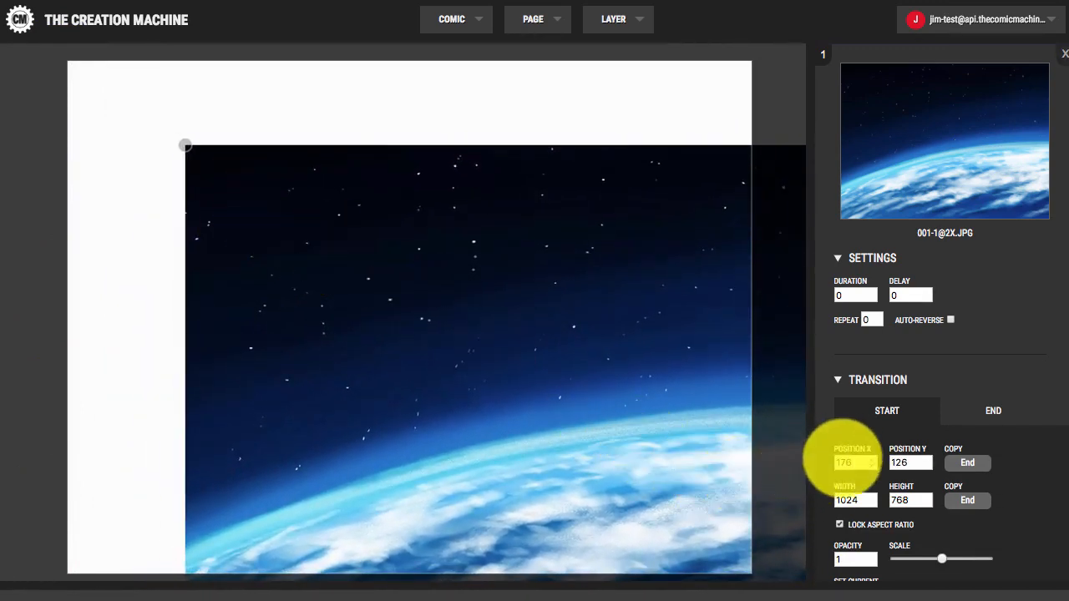
left_click_drag(484, 404, 724, 537)
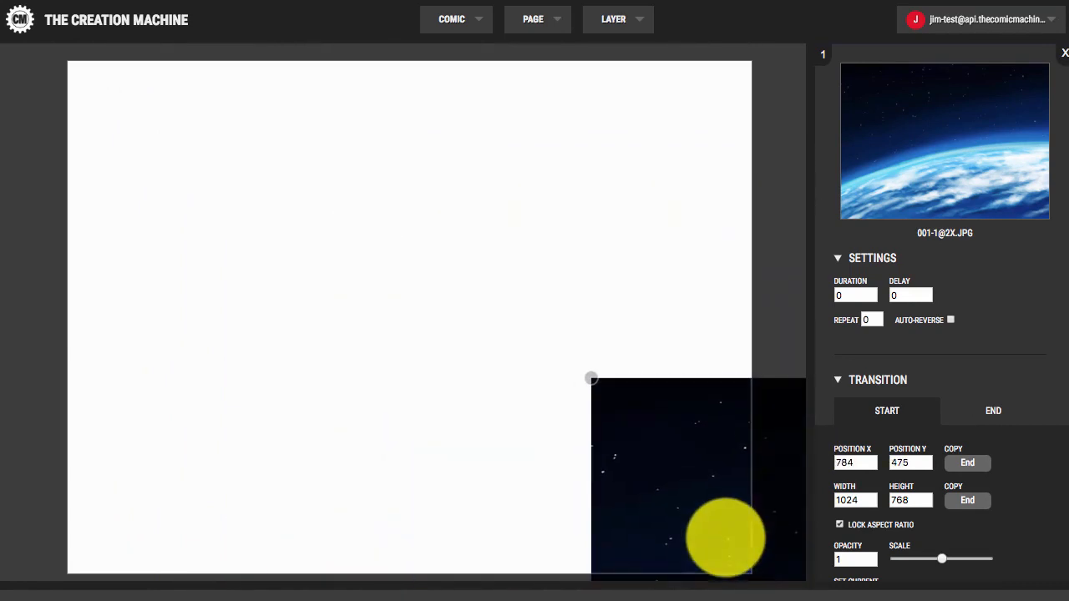
left_click_drag(656, 493, 771, 574)
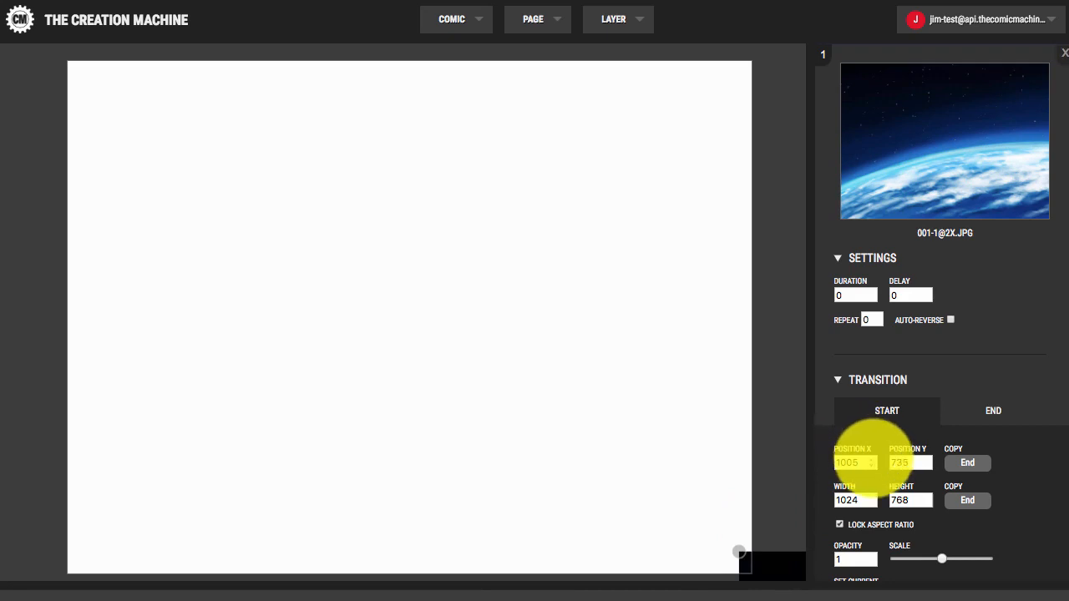
mouse_move(768, 560)
left_mouse_down()
mouse_move(789, 575)
mouse_move(772, 564)
left_mouse_up()
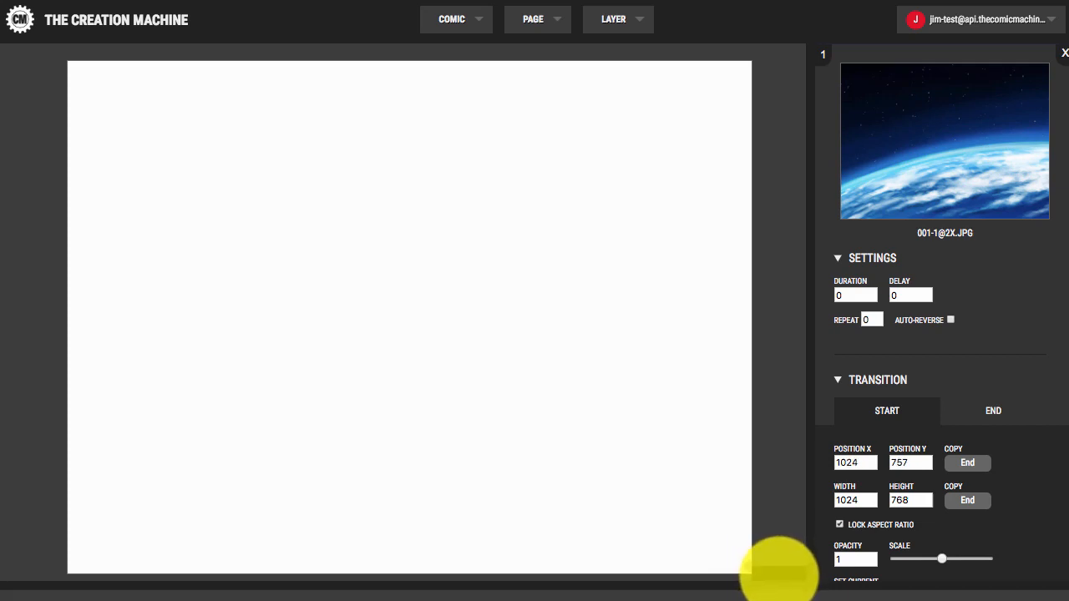
left_click_drag(777, 574, 665, 463)
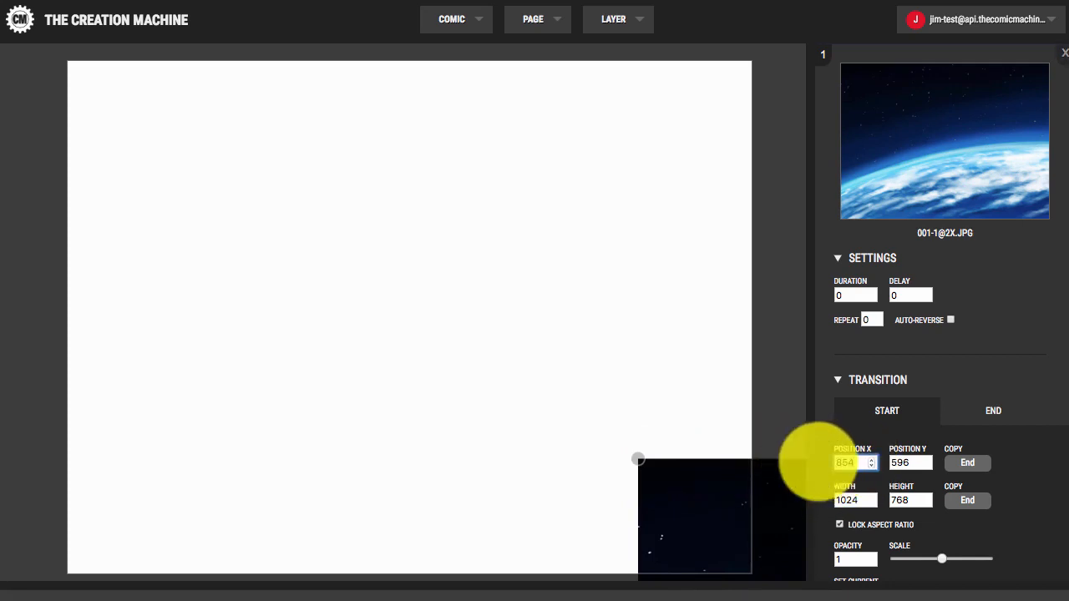
- Set the image's start position to X 0 and Y 0
type("0")
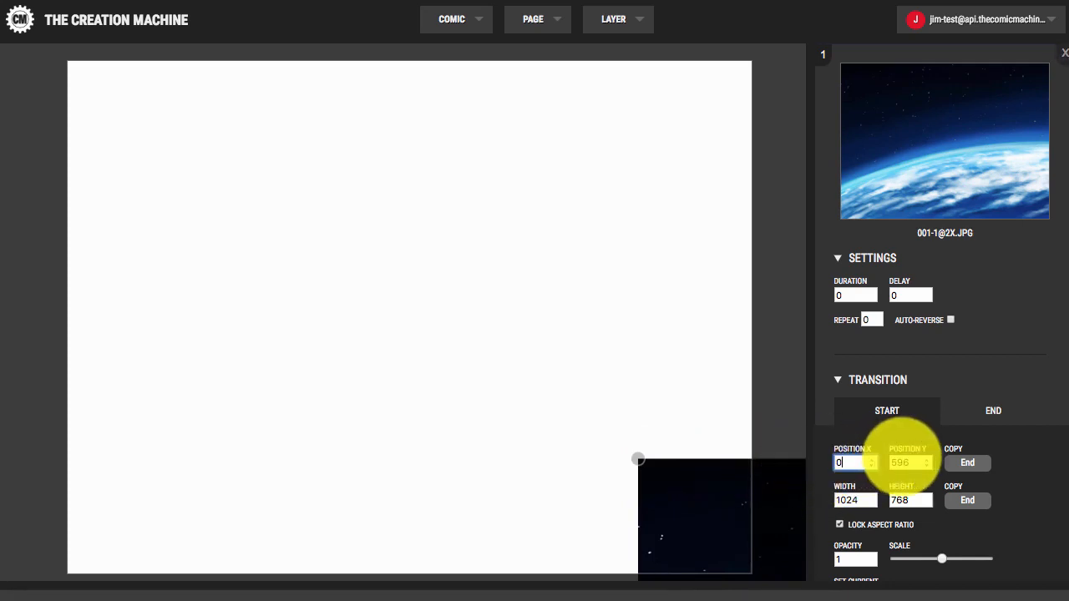
double_click(909, 462)
type("0")
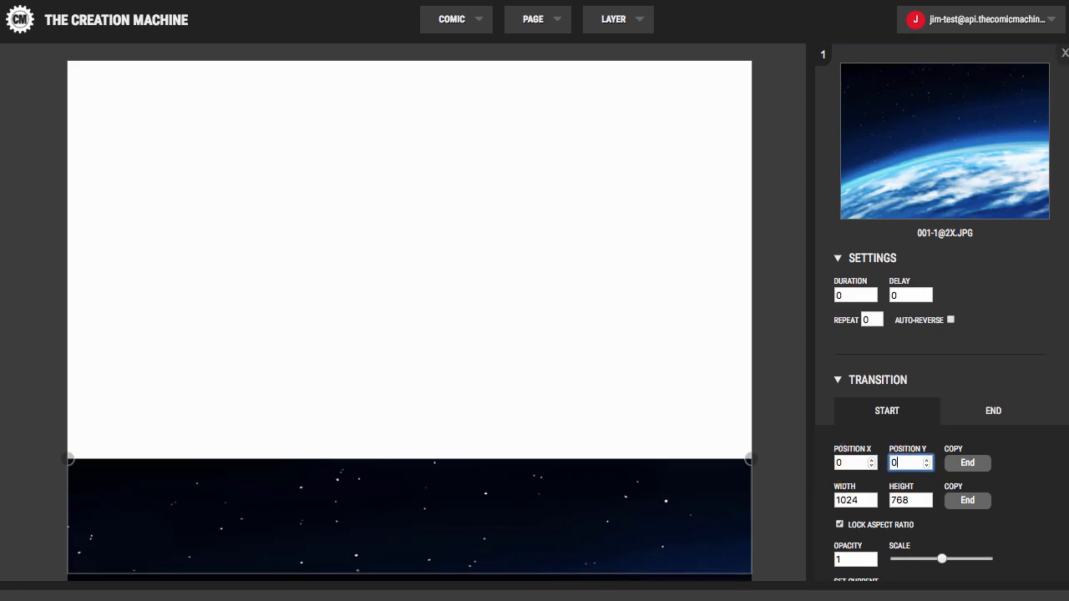
key("Return")
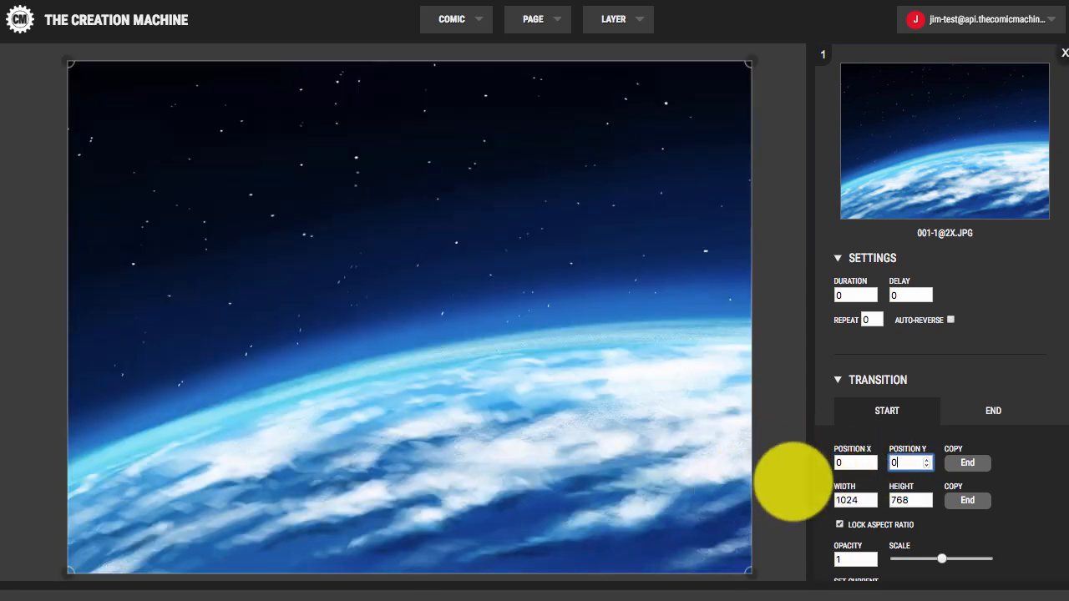
- Review the image layer's settings and transition options, closing the layer's properties and reopening them from the layer list
scroll(971, 317, "down", 1)
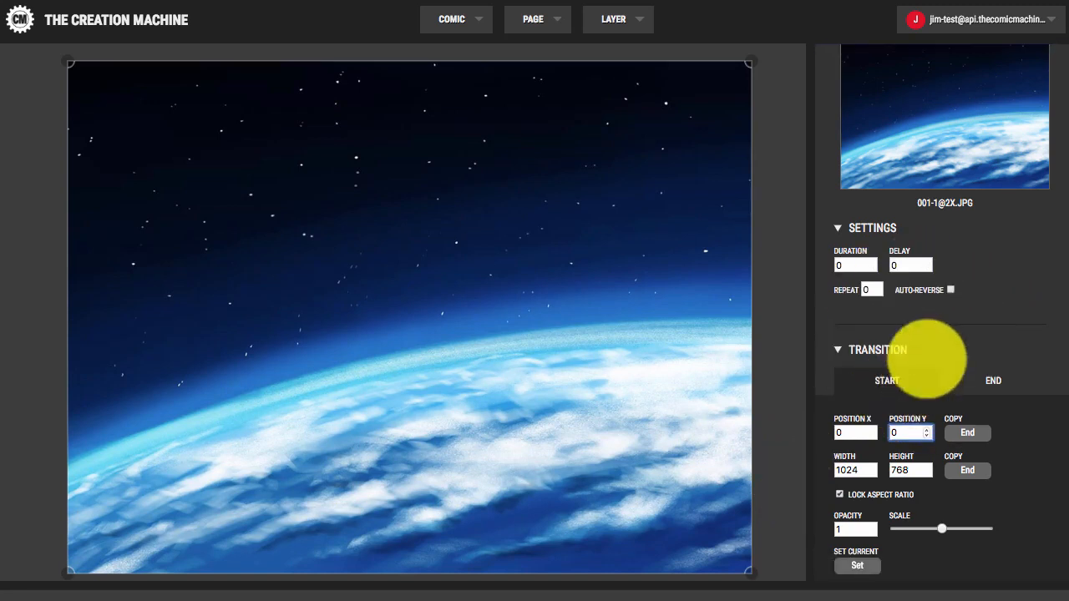
scroll(983, 289, "down", 3)
scroll(984, 287, "up", 4)
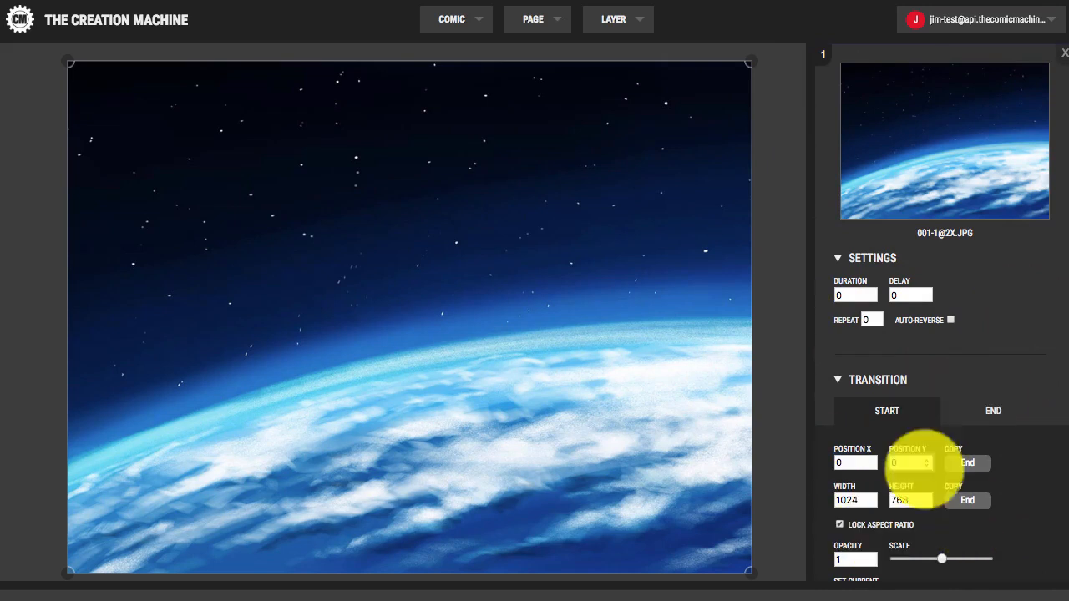
left_click(924, 466)
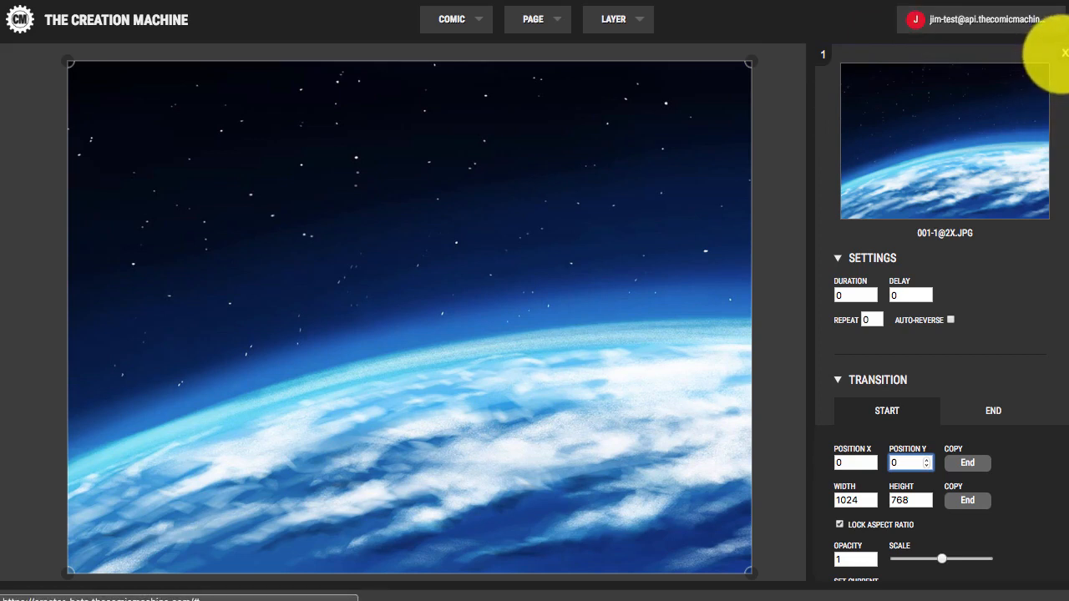
left_click(1064, 53)
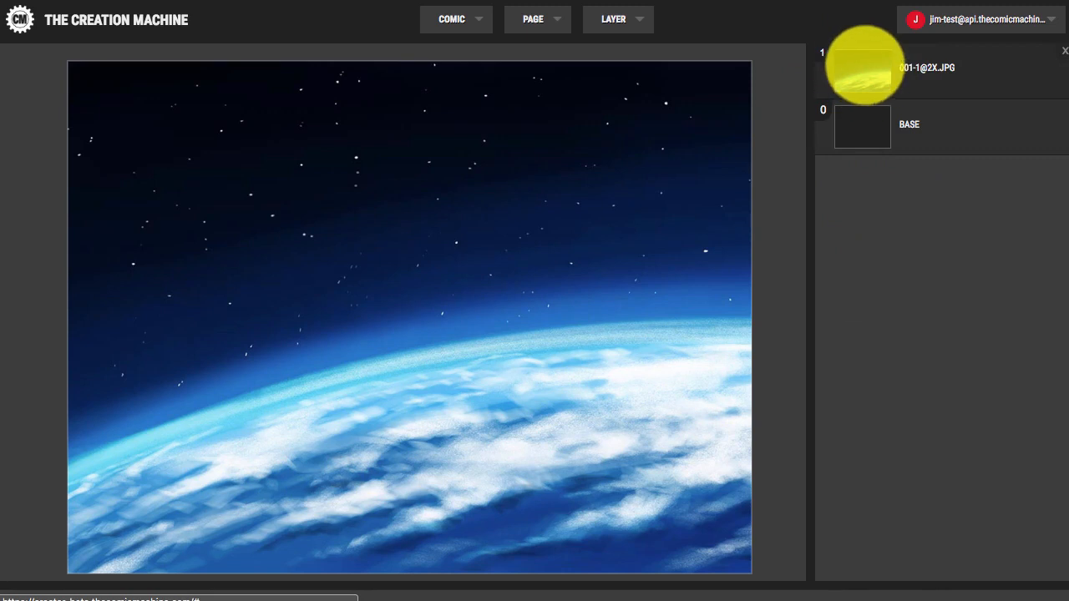
left_click(873, 74)
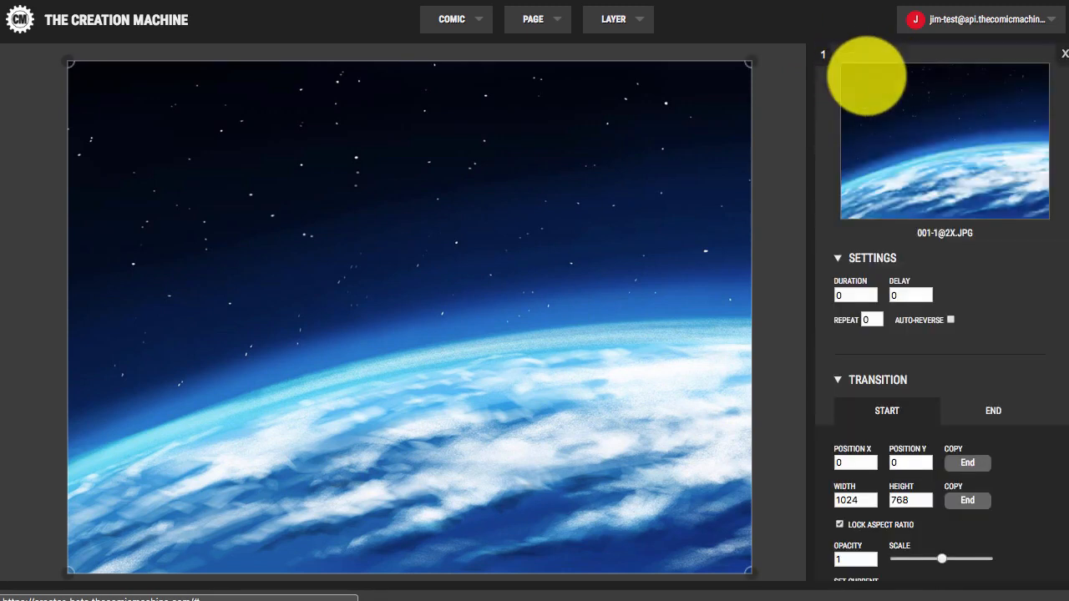
scroll(942, 265, "down", 3)
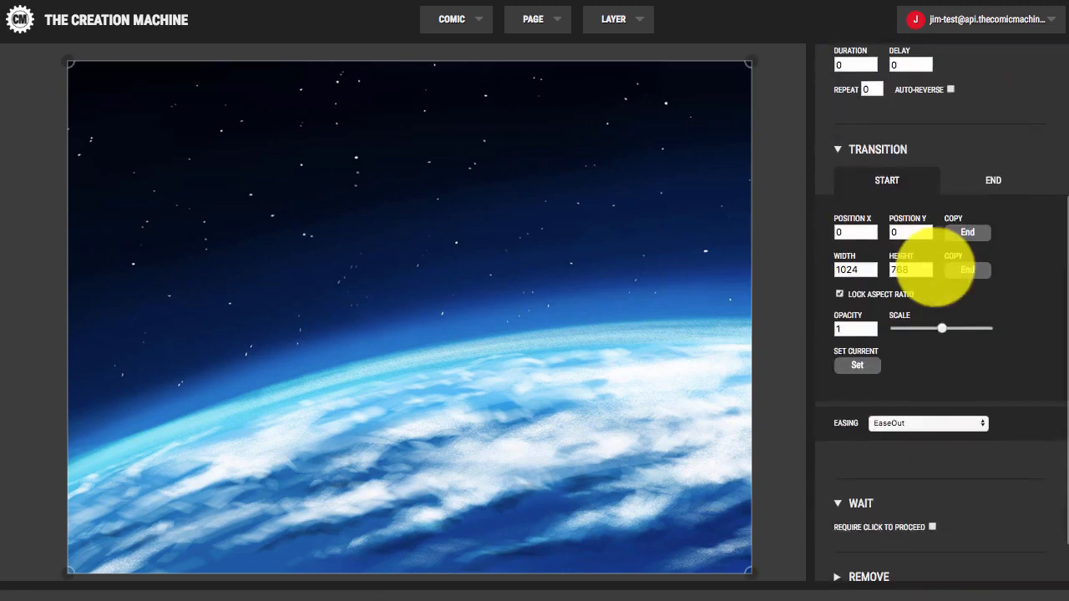
scroll(933, 268, "up", 3)
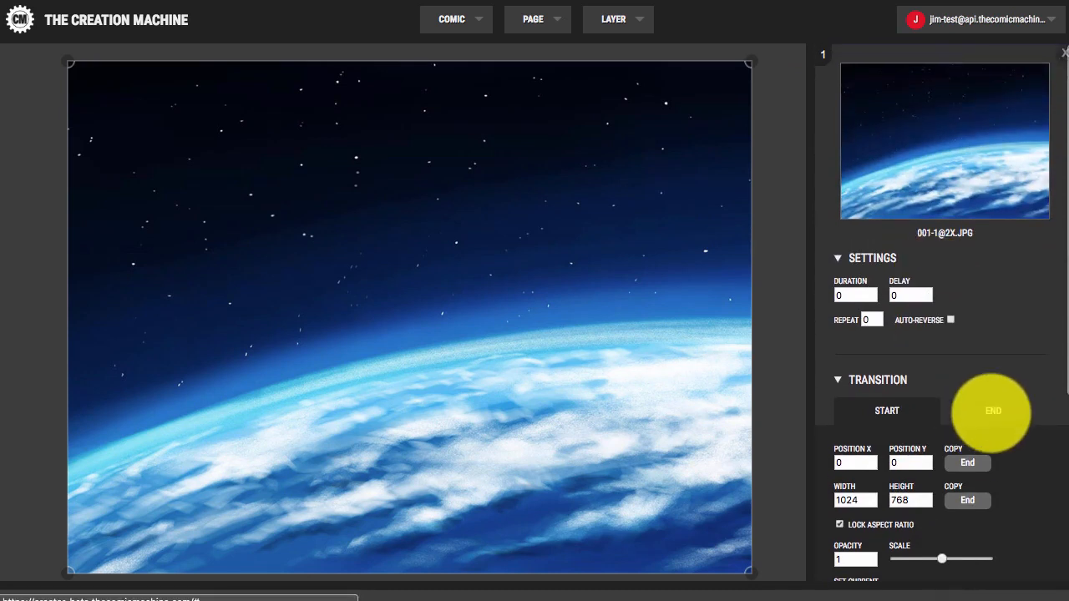
- Shrink the image from its corner to about 933 by 699, then rescale it with the Scale control to about 1614 by 1210
scroll(1012, 434, "down", 2)
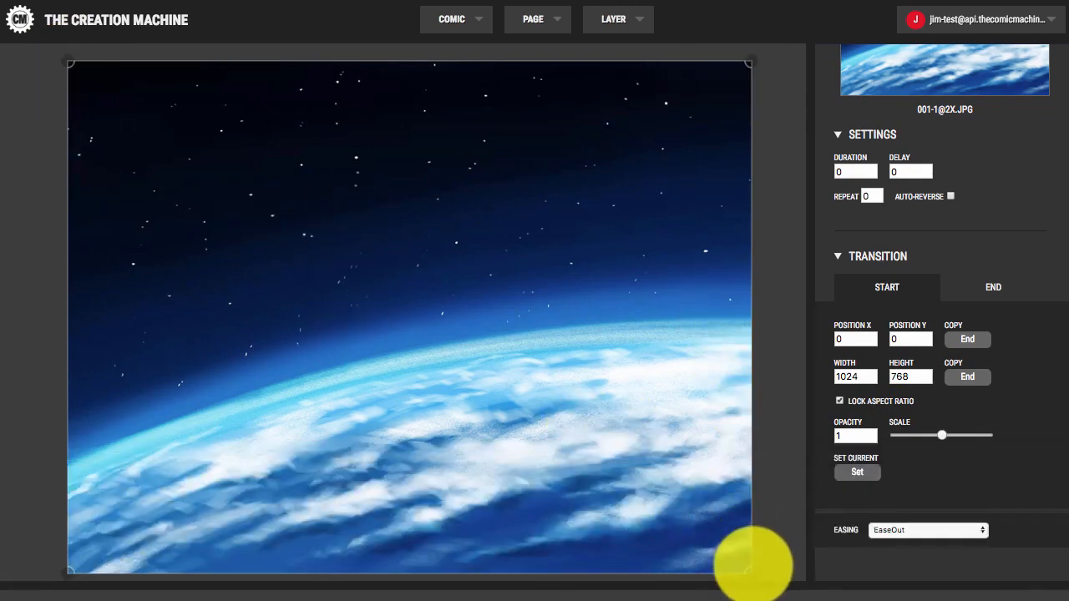
left_click_drag(751, 573, 690, 526)
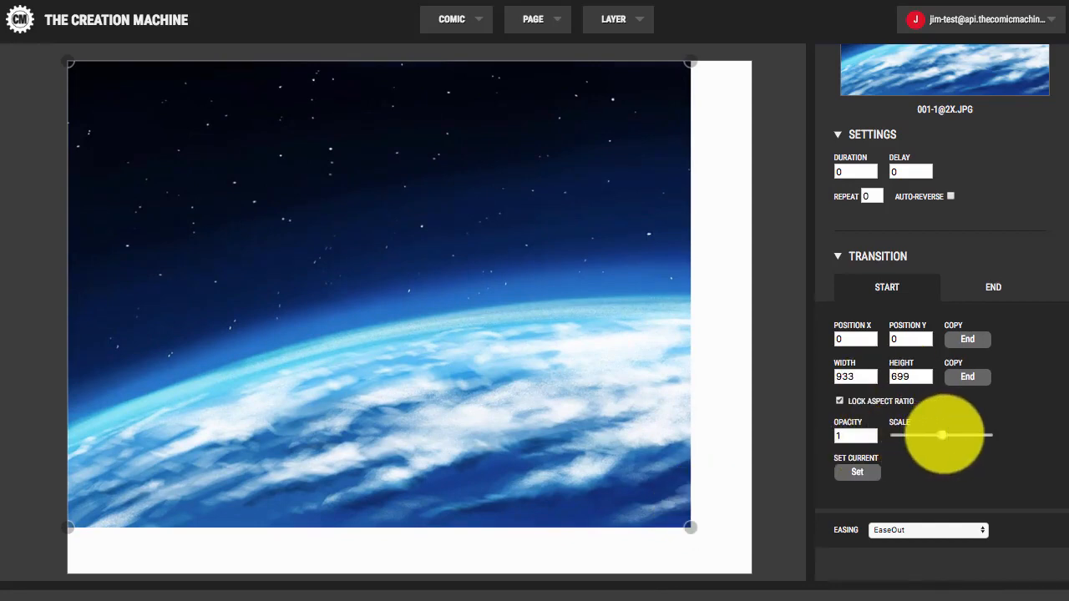
mouse_move(942, 434)
left_mouse_down()
mouse_move(953, 436)
mouse_move(930, 434)
mouse_move(943, 434)
left_mouse_up()
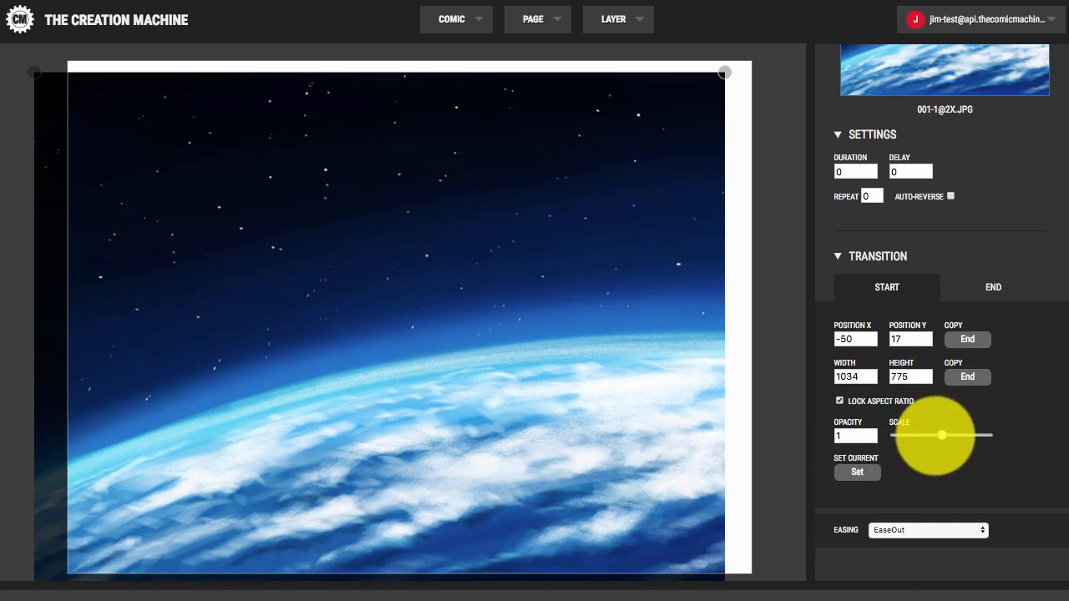
left_click_drag(934, 435, 947, 437)
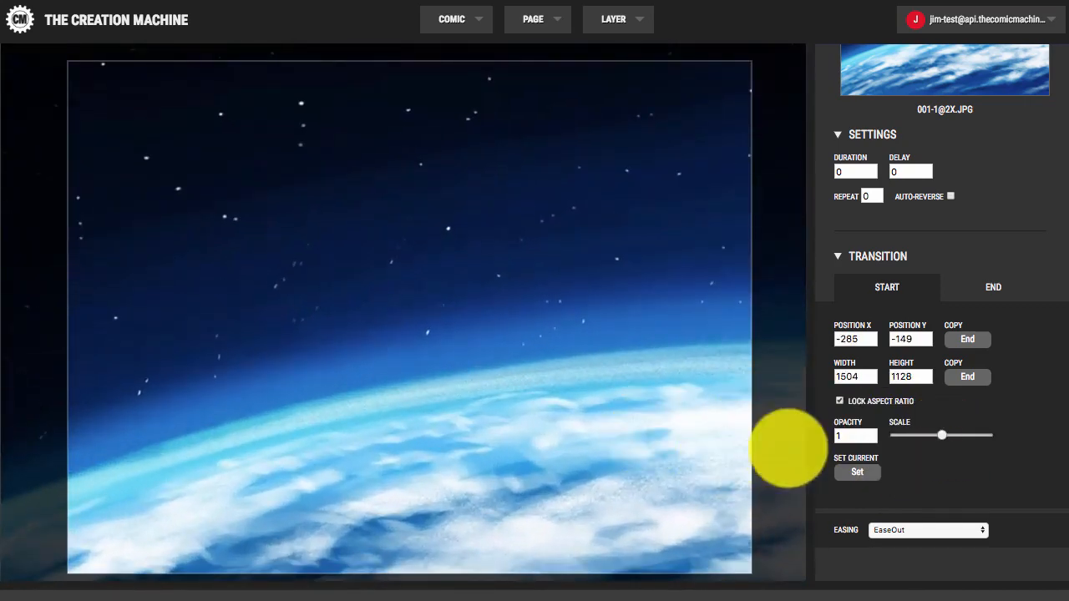
left_click_drag(942, 435, 914, 438)
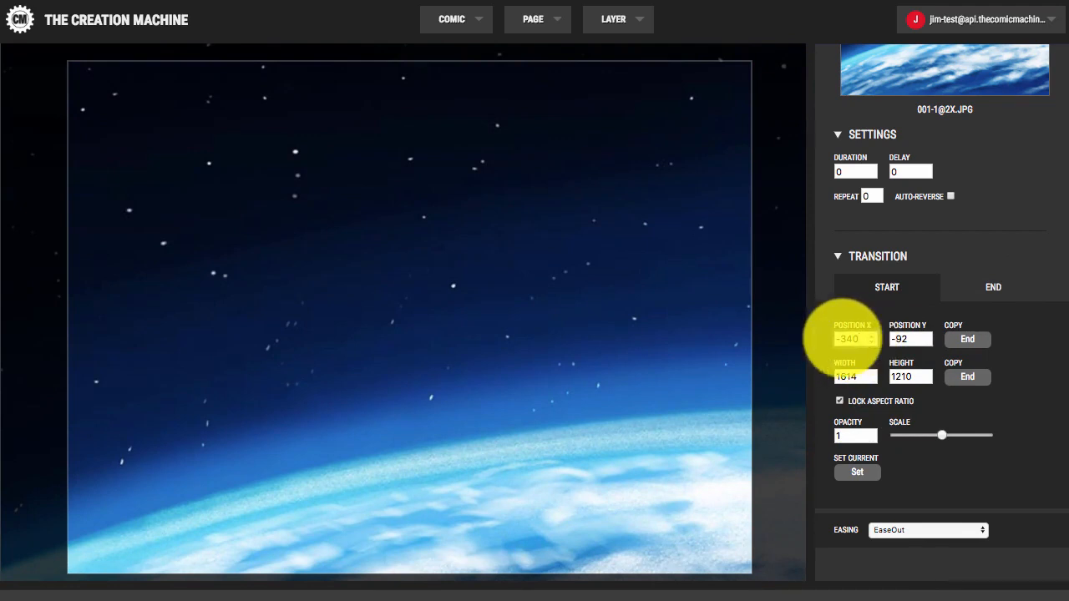
- Set the image's start position to X 0 and Y 0 and its size to 1024 by 768
type("0")
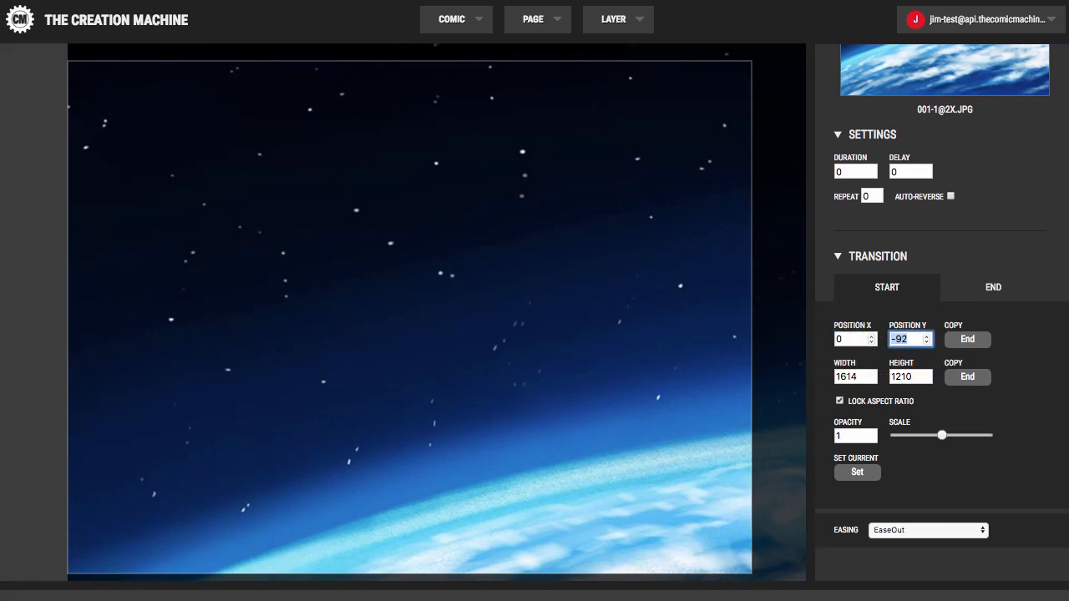
left_click(854, 376)
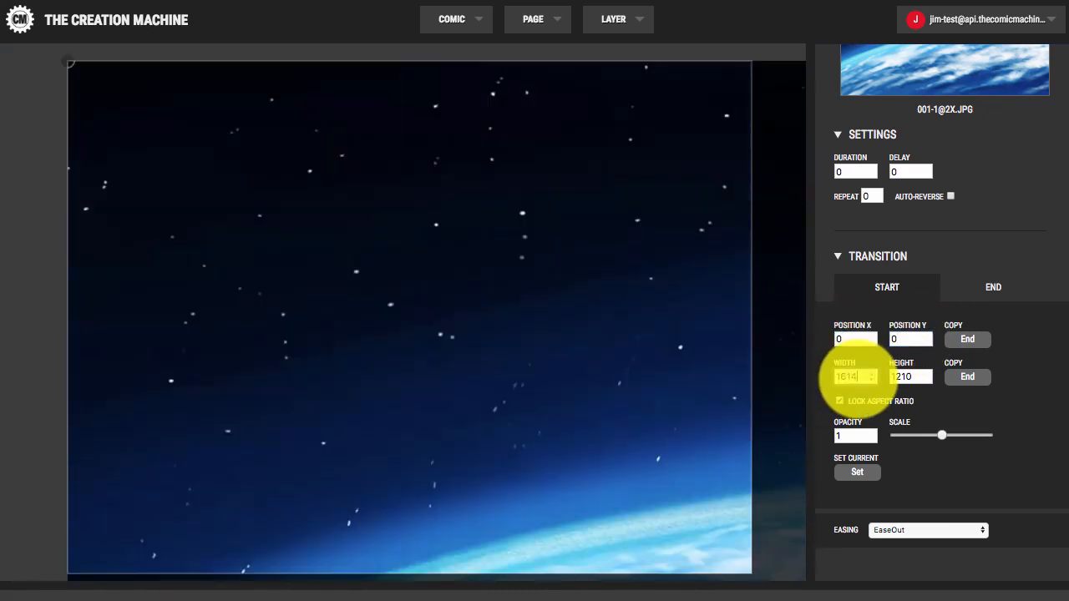
type("1024")
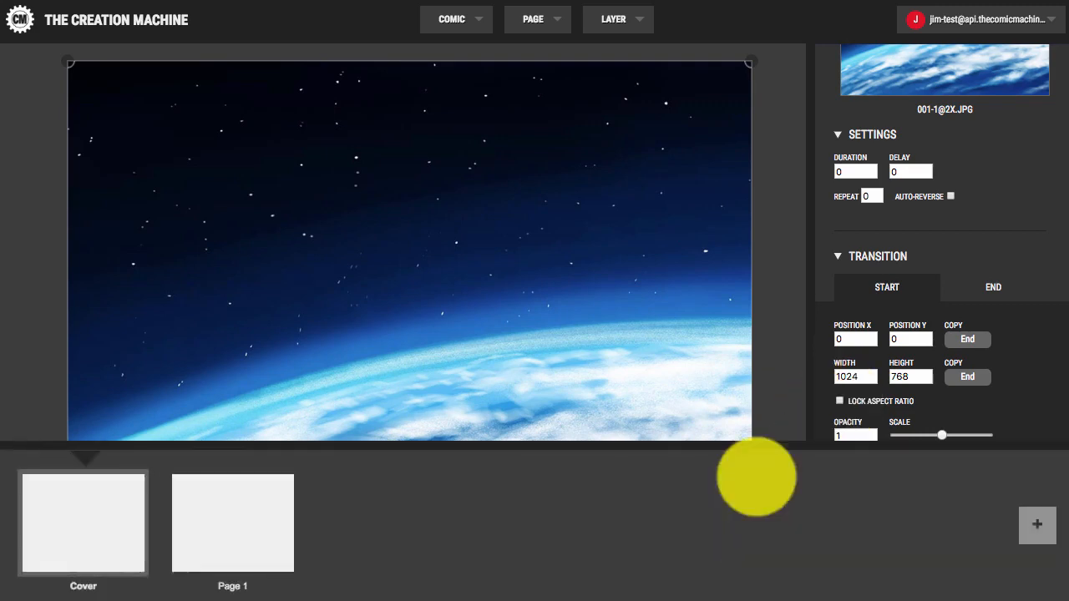
- With the aspect ratio unlocked, move the image and stretch it freely to about 580 by 253 at X 158, Y 50
left_click_drag(750, 573, 387, 518)
mouse_move(535, 553)
left_click_drag(529, 498, 471, 465)
left_click_drag(173, 312, 501, 406)
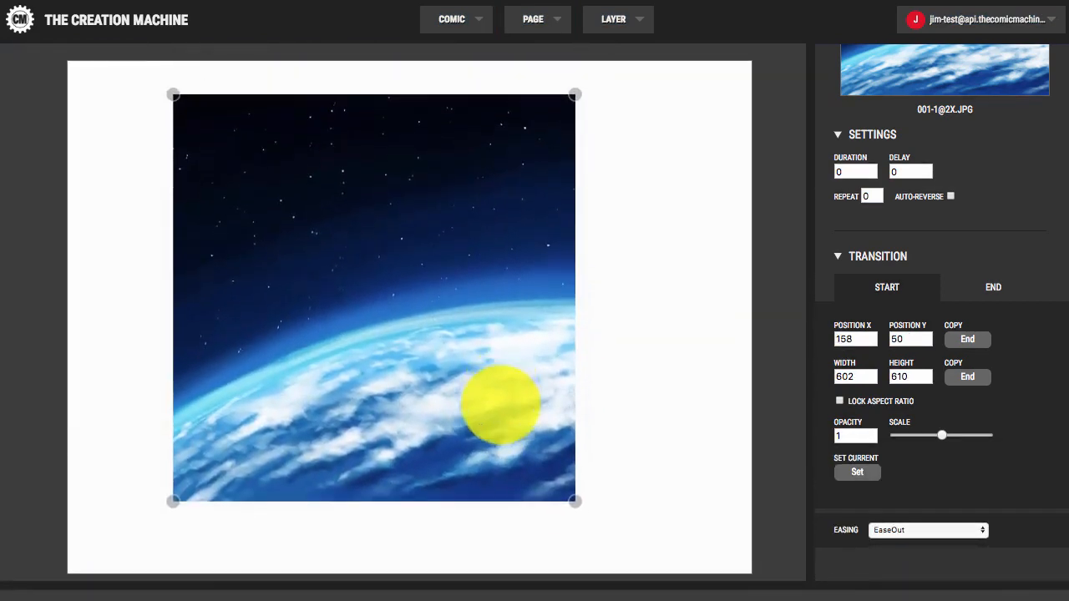
left_click_drag(574, 504, 561, 265)
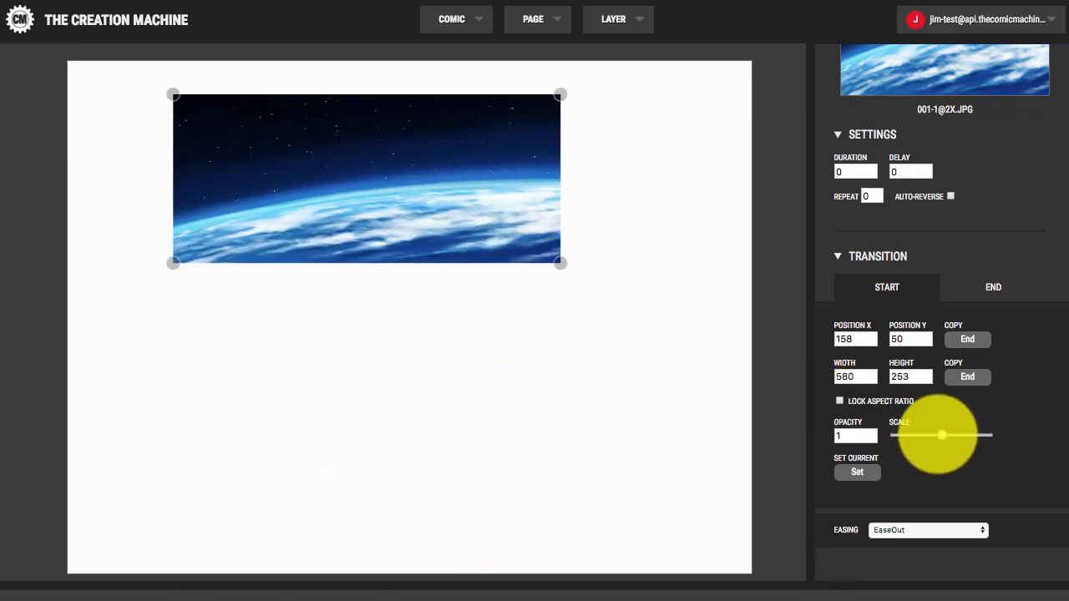
- Restore the image's proportions with the Scale control, reposition it, and enlarge it to about 654 by 490
mouse_move(943, 435)
left_mouse_down()
mouse_move(917, 433)
mouse_move(942, 431)
left_mouse_up()
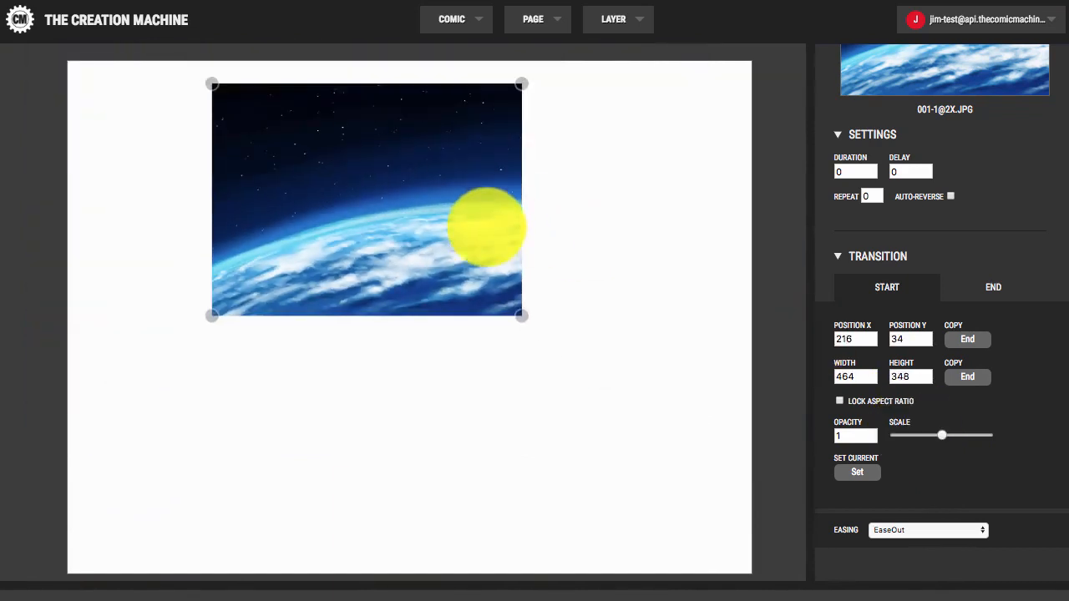
left_click_drag(485, 226, 509, 269)
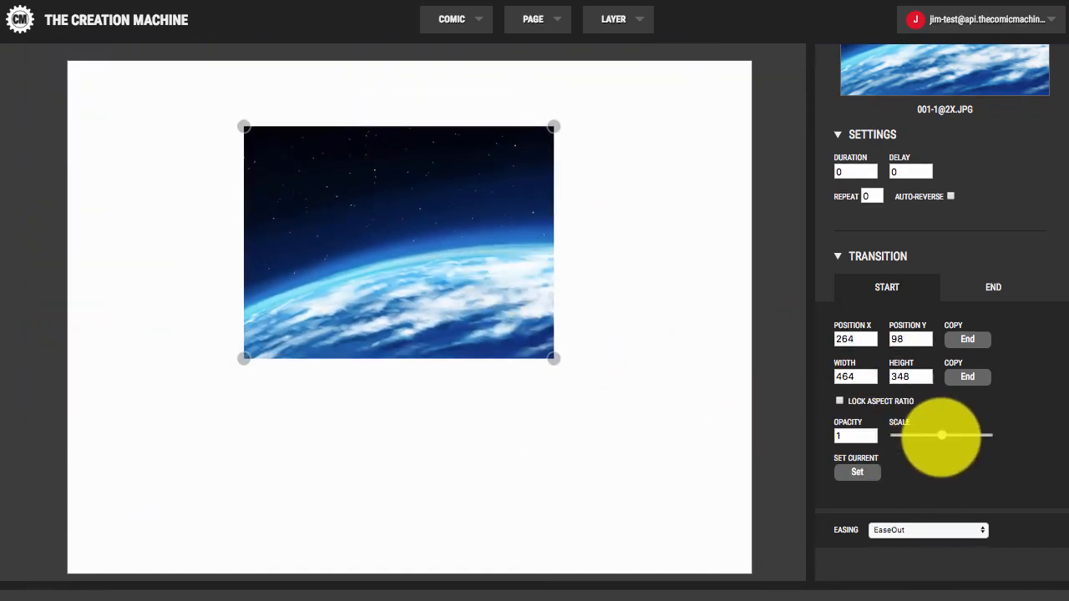
left_click_drag(942, 435, 948, 437)
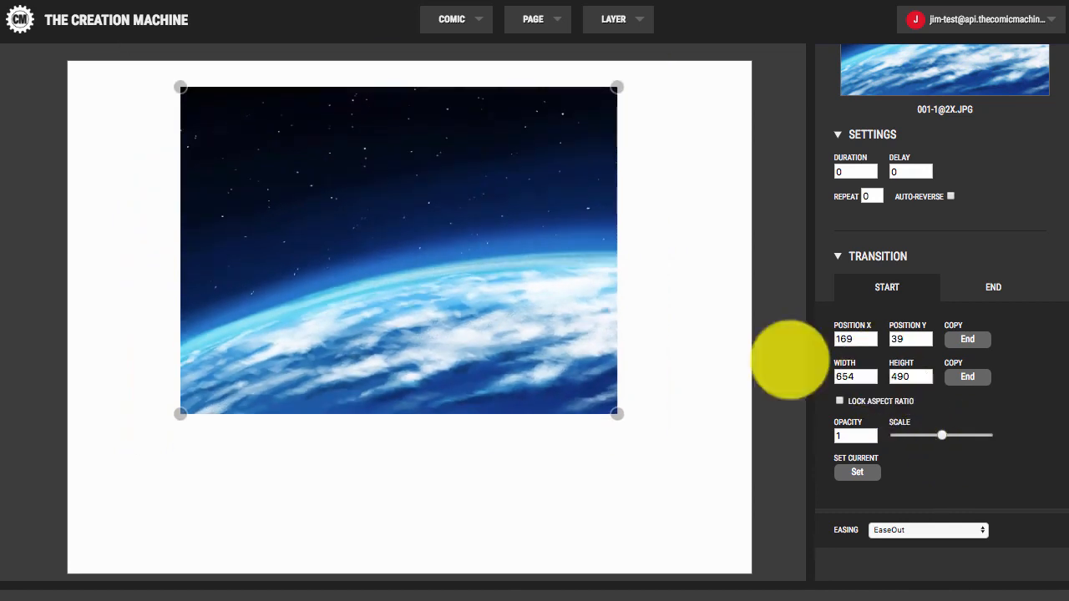
- Stretch the image out of proportion, rescale it proportionally to about 674 by 505, and move it to about X 170, Y 138
left_click_drag(618, 414, 462, 526)
left_click_drag(941, 436, 919, 422)
left_click_drag(473, 362, 558, 369)
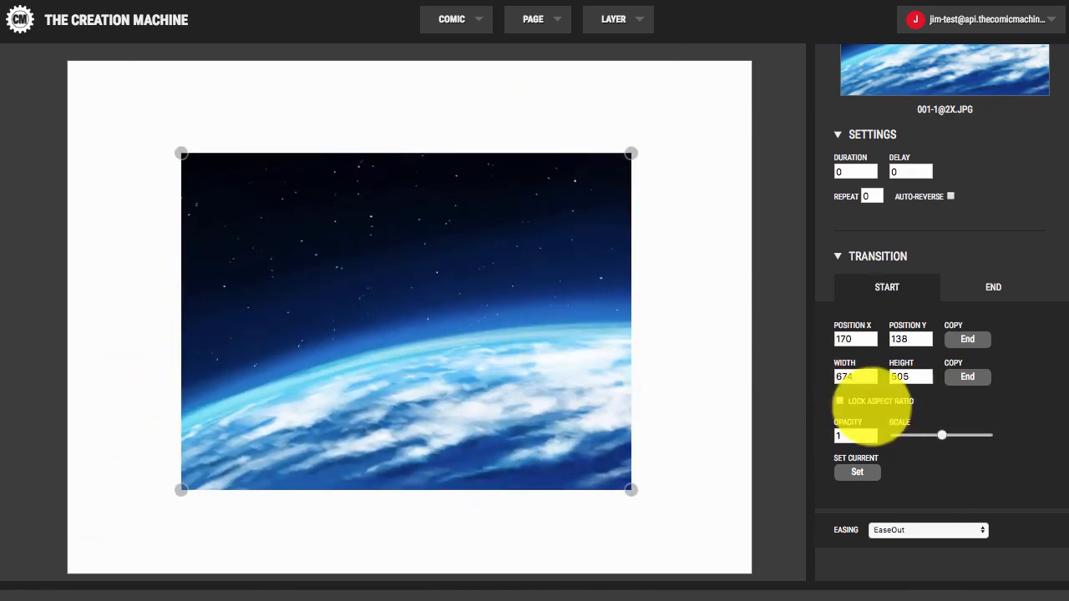
- Stretch the image freely to about 376 by 582, and restore its proportions at width 1024 with the aspect ratio locked
left_click_drag(631, 490, 431, 541)
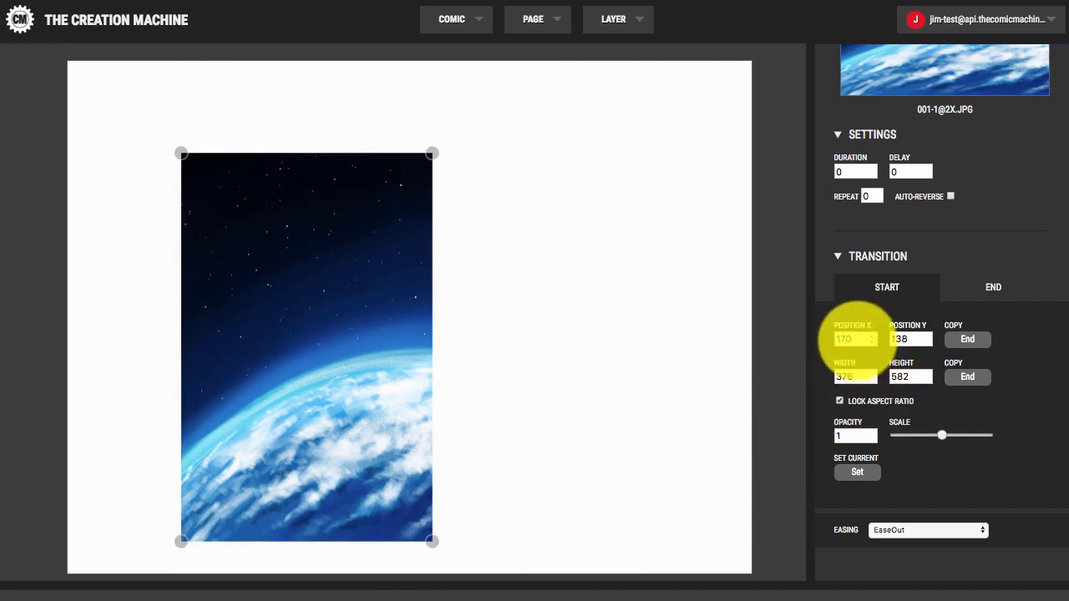
left_click(844, 339)
left_click(839, 377)
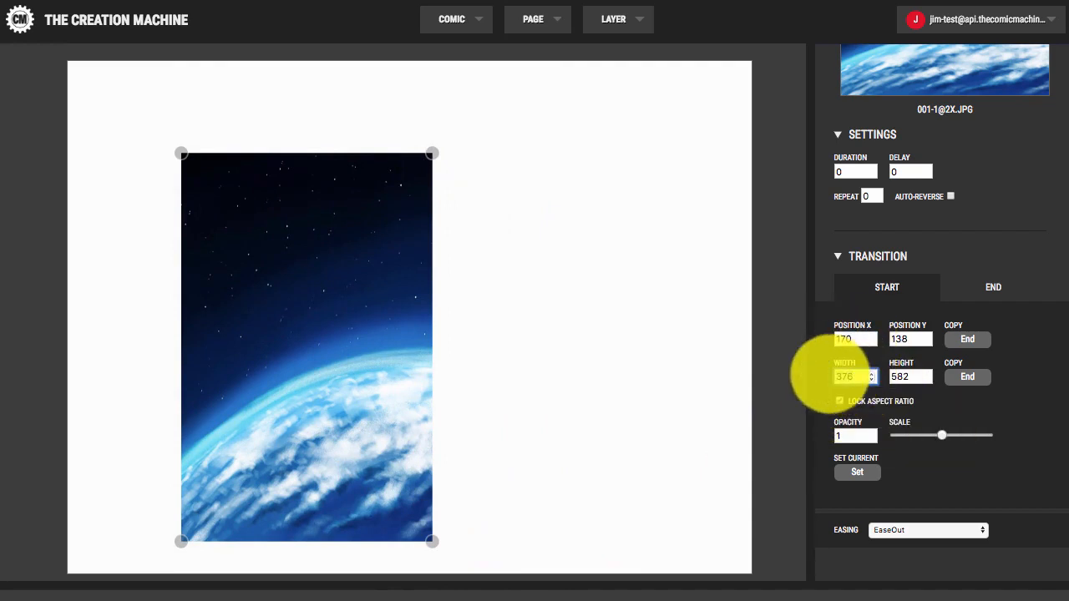
type("1")
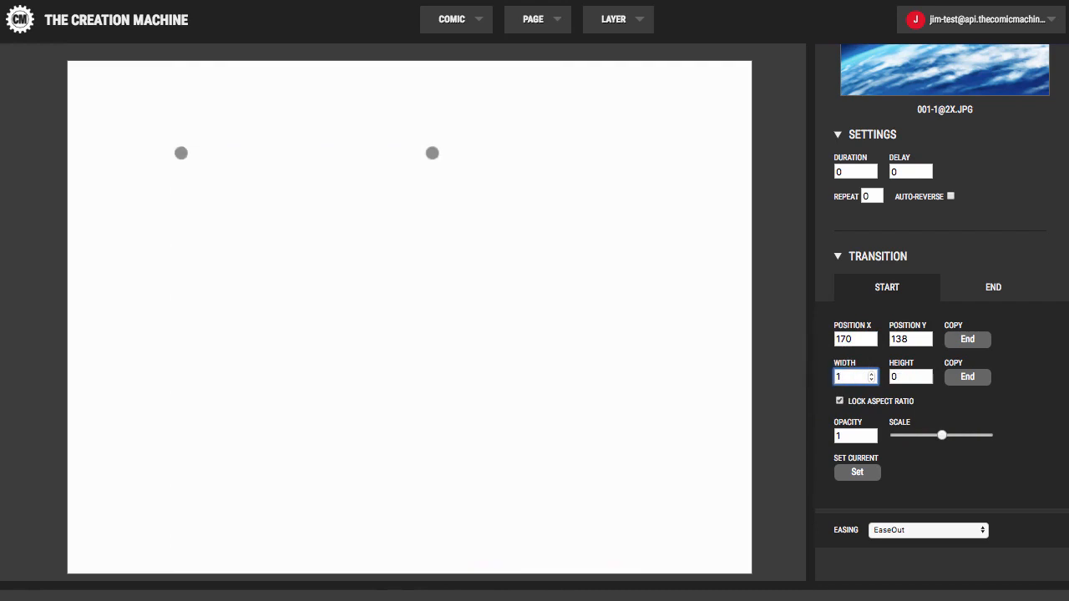
type("024")
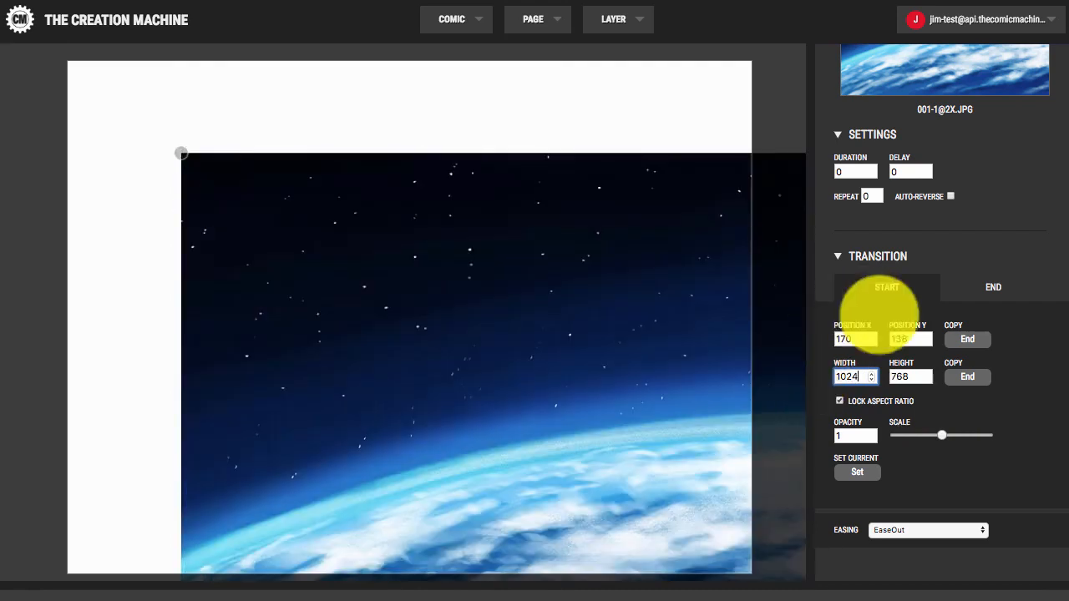
- Move the full-size image to cover the page, at about X 0, Y -1
left_click_drag(587, 341, 493, 241)
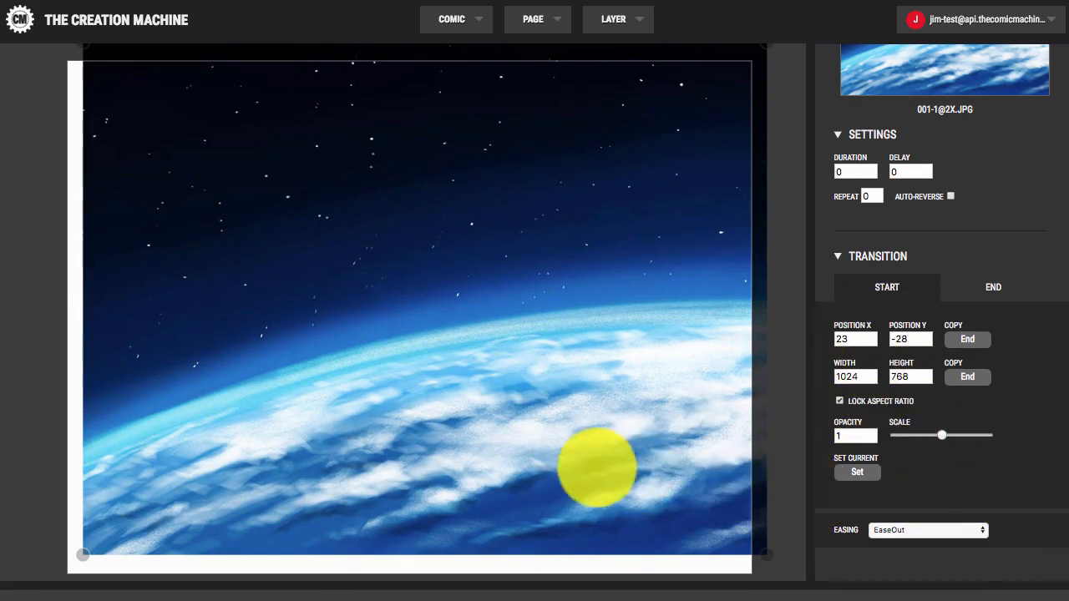
left_click_drag(430, 455, 393, 473)
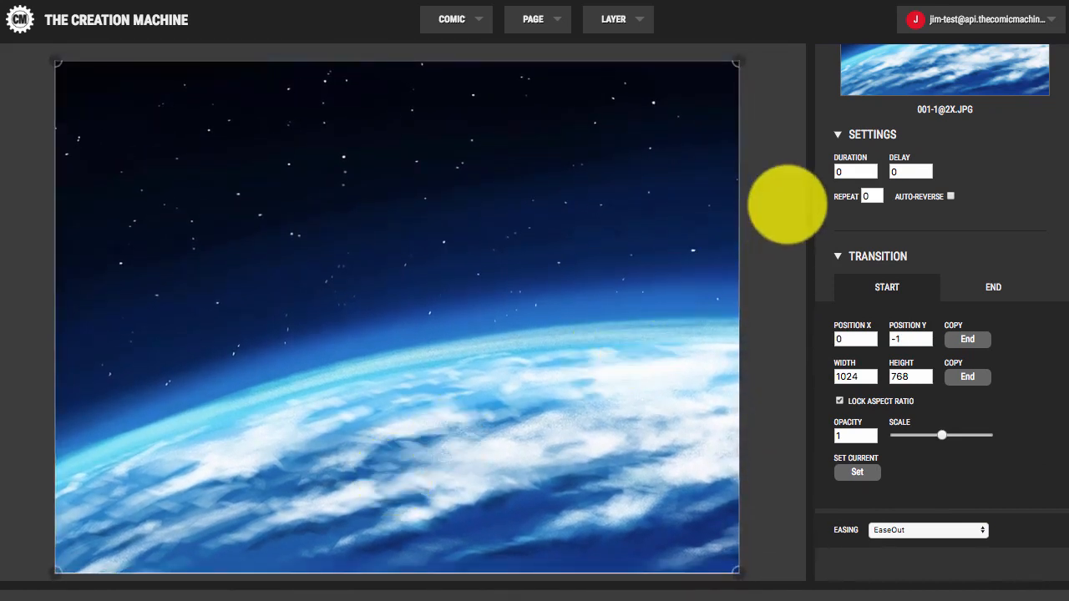
scroll(792, 199, "up", 3)
scroll(1025, 134, "up", 3)
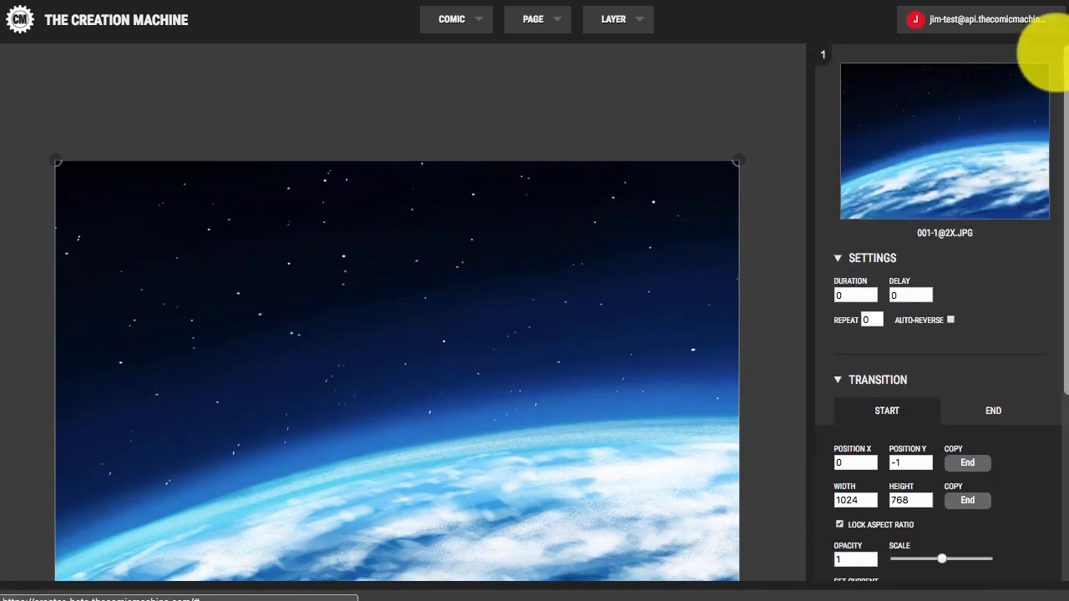
left_click(1064, 54)
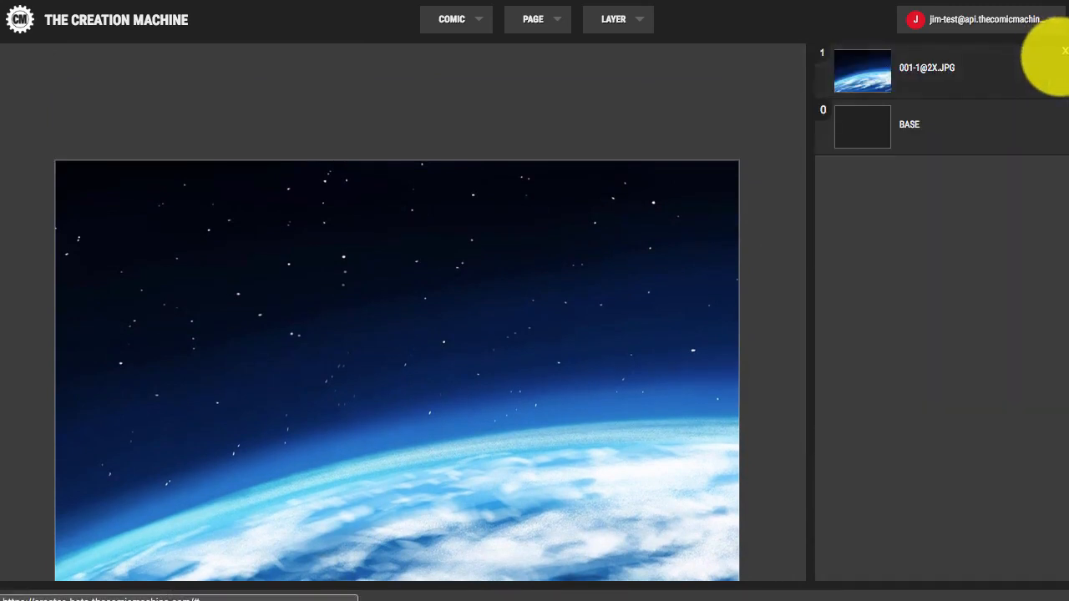
left_click(1064, 52)
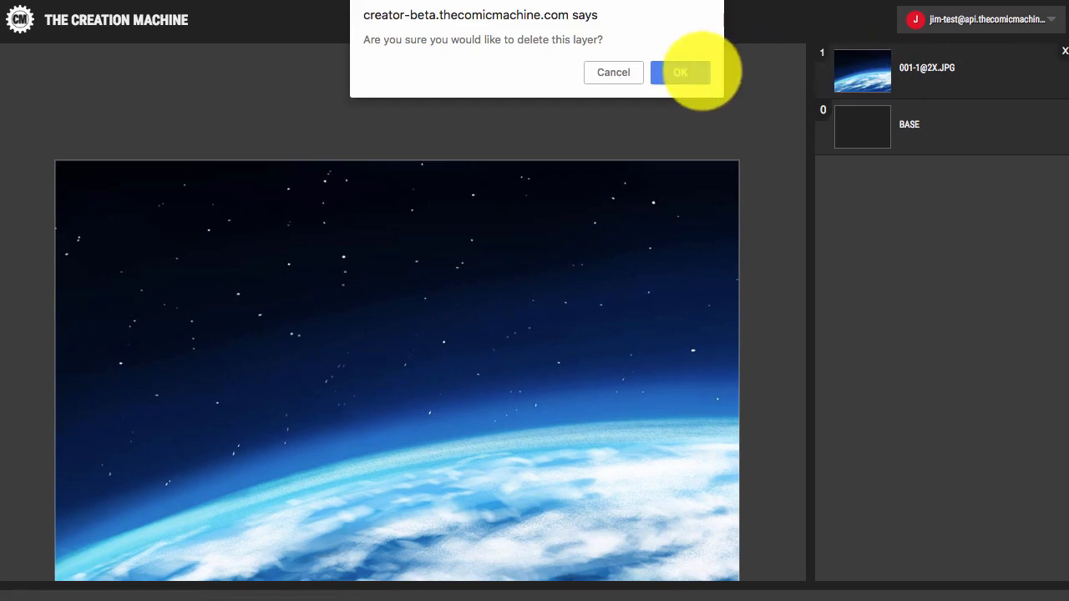
left_click(690, 70)
- Add LOM_Book_01_Page_182.jpg from the Legend of M folder as a new image layer
scroll(758, 236, "down", 3)
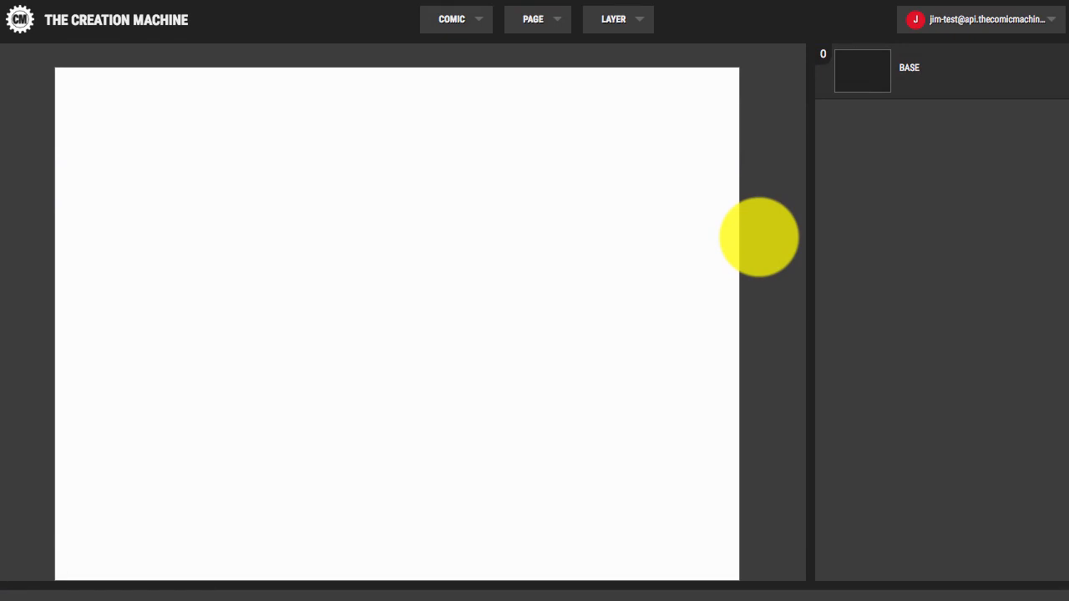
left_click(620, 23)
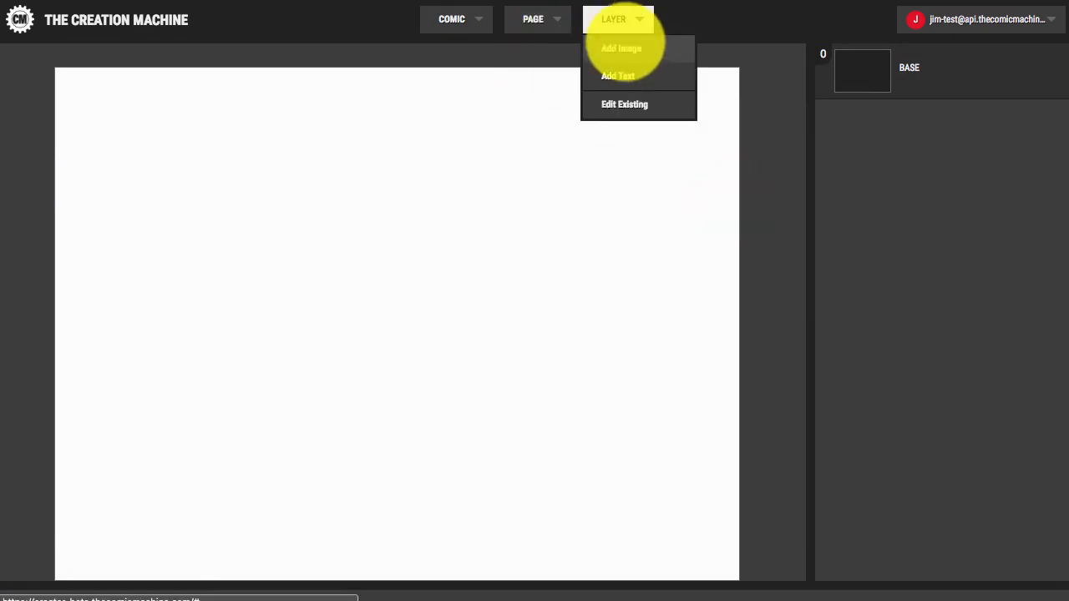
left_click(622, 51)
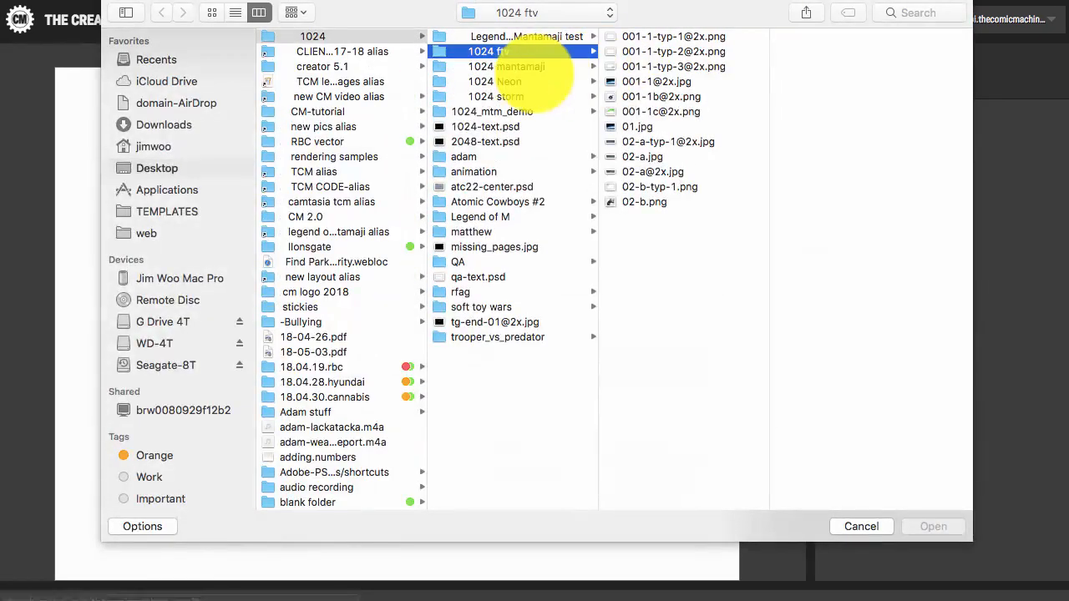
left_click(505, 216)
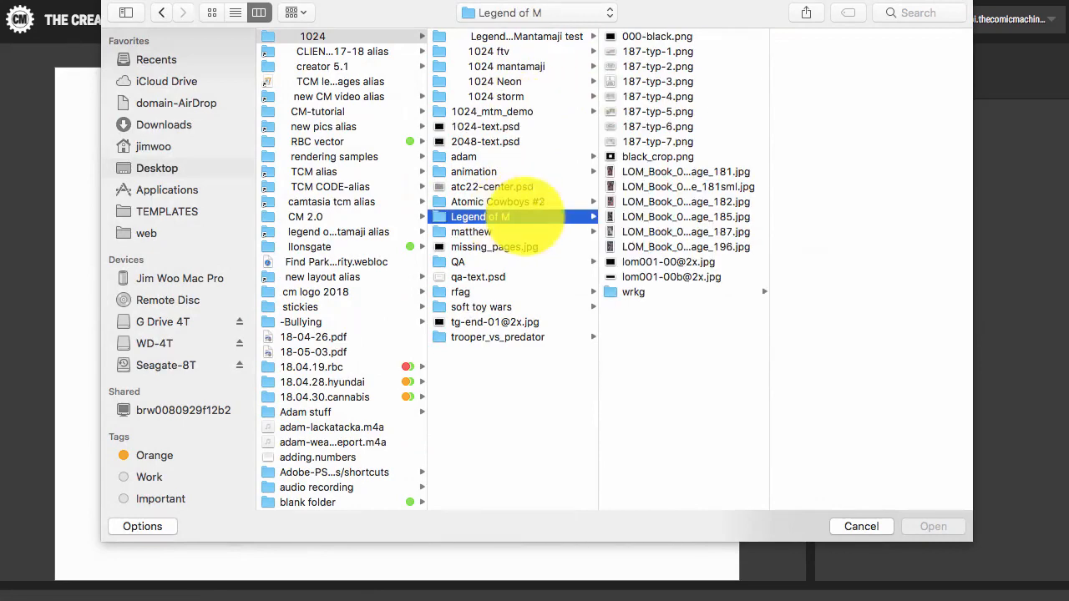
left_click(719, 202)
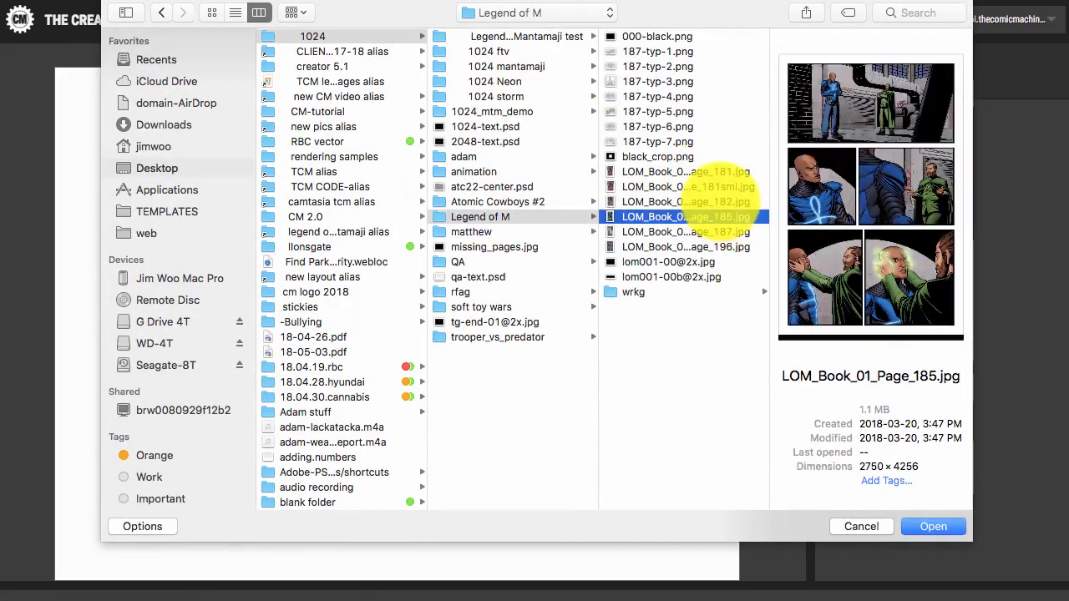
double_click(718, 202)
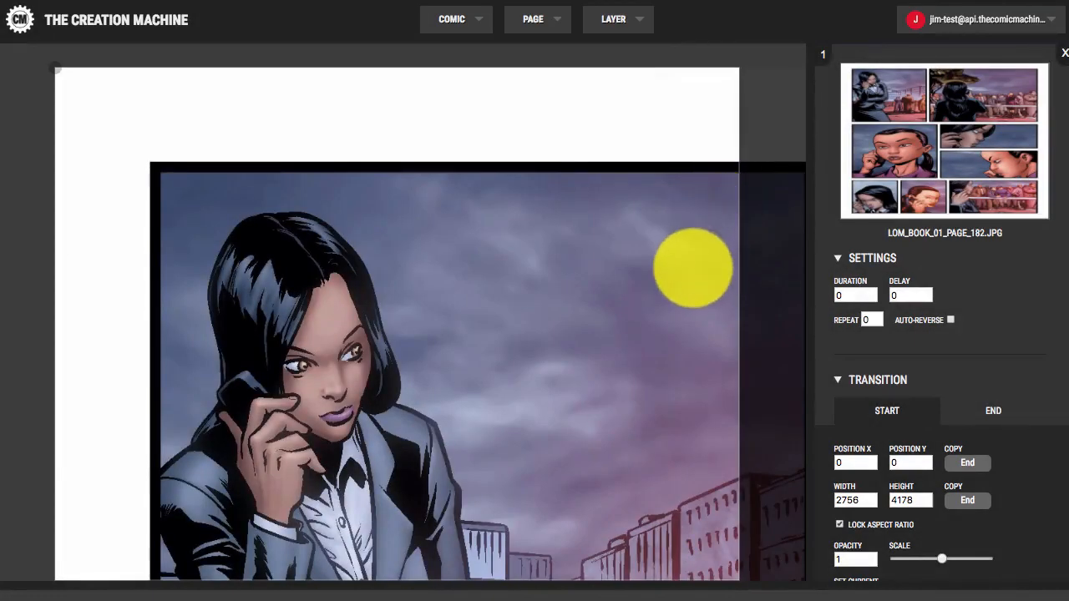
- Shift the oversized comic image around to frame its first panel, at about X -112, Y -246
left_click_drag(692, 262, 652, 210)
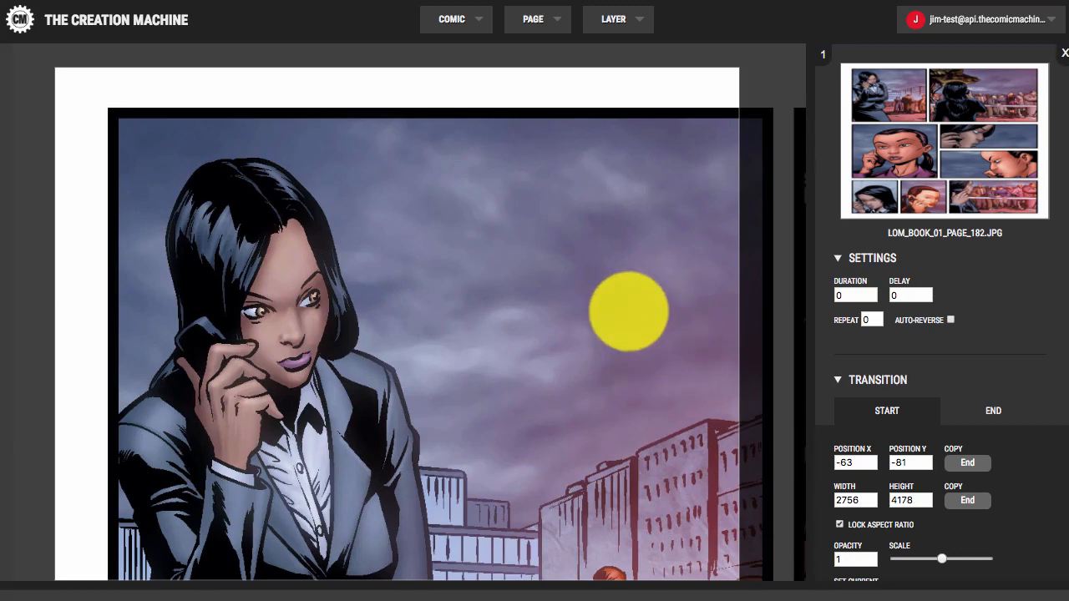
left_click_drag(627, 306, 654, 343)
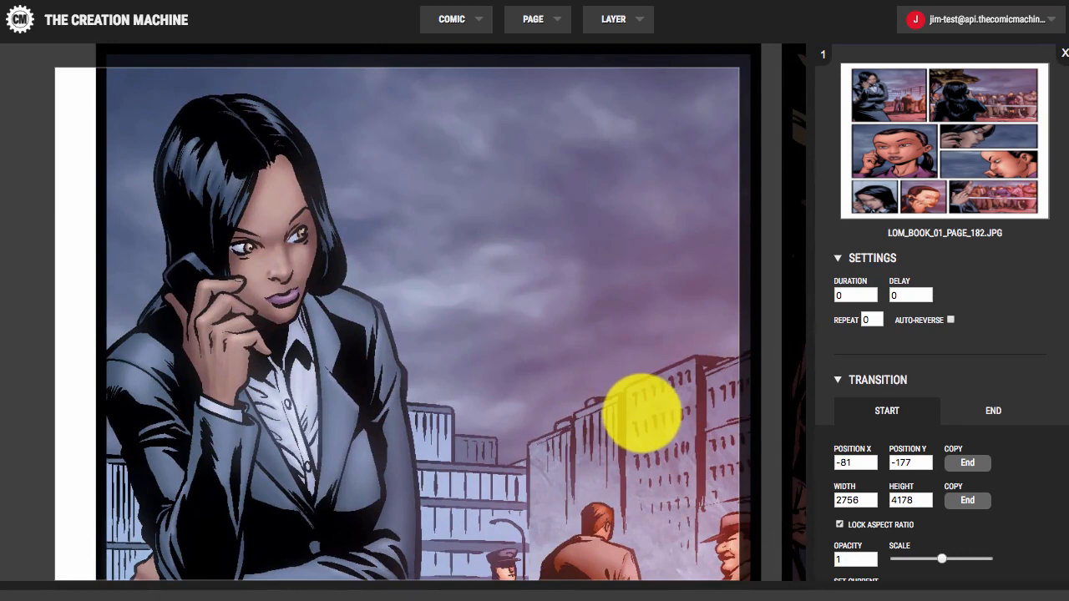
left_click_drag(530, 336, 531, 373)
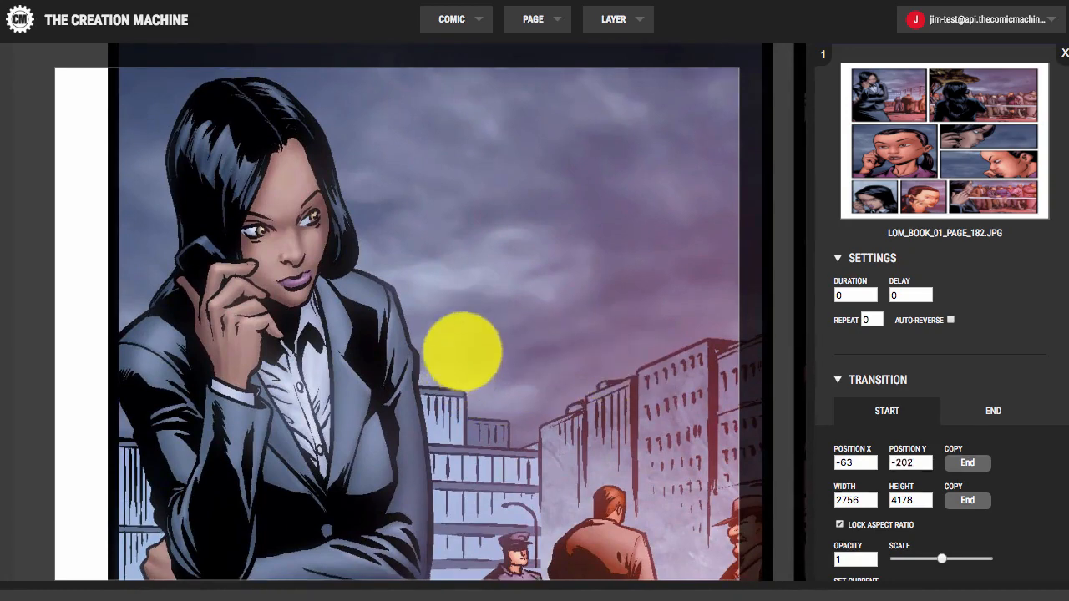
left_click_drag(460, 351, 429, 325)
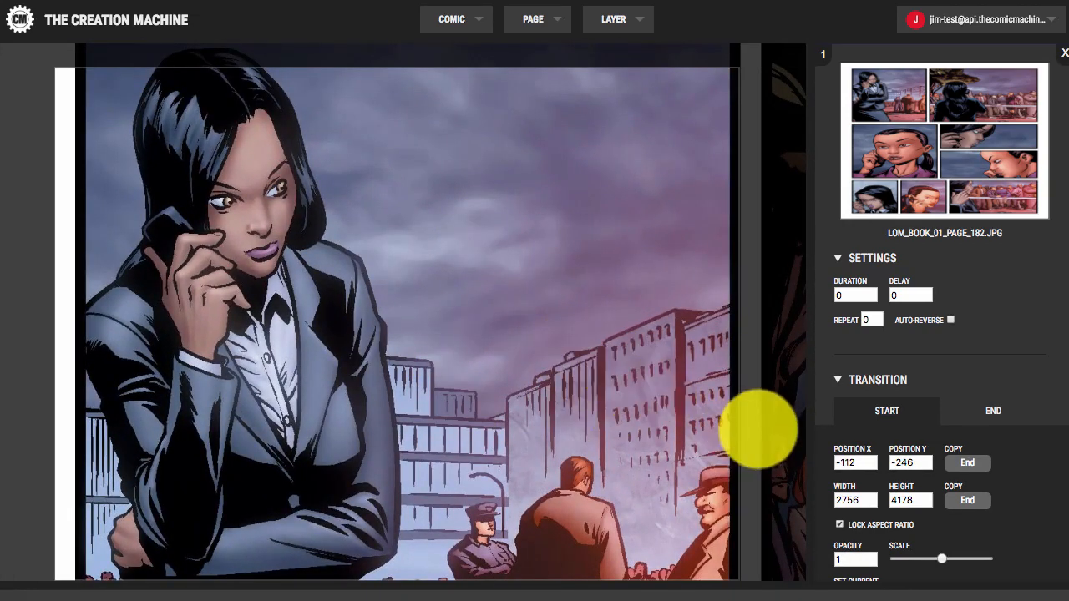
- Bring the image's upper-left corner onto the page and shrink the image from that corner to about 2594 by 3932
left_click_drag(676, 389, 703, 498)
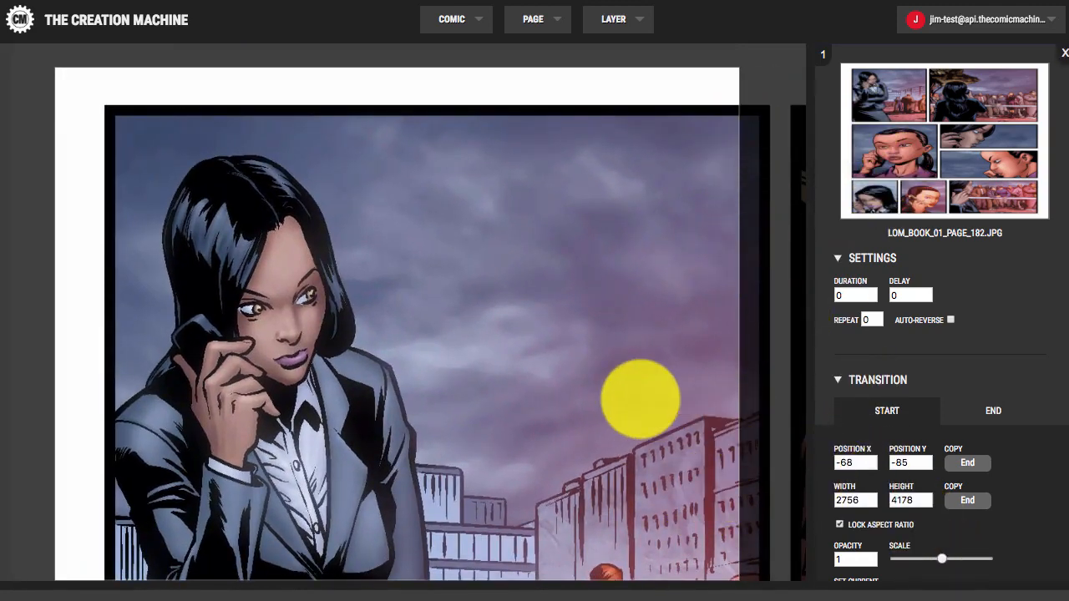
left_click_drag(640, 399, 676, 430)
left_click_drag(536, 353, 596, 399)
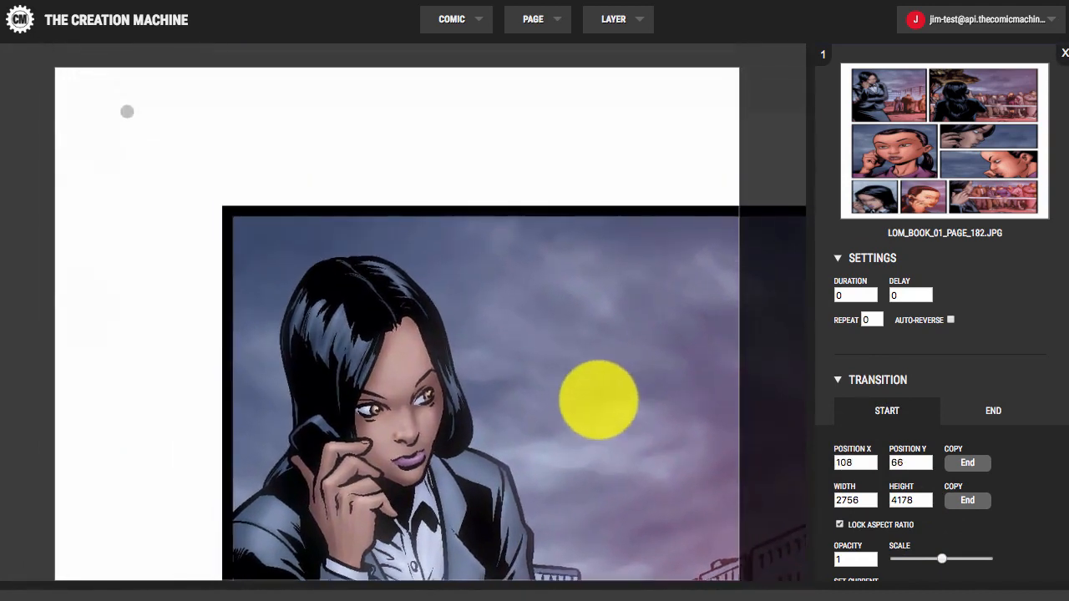
left_click_drag(127, 111, 236, 222)
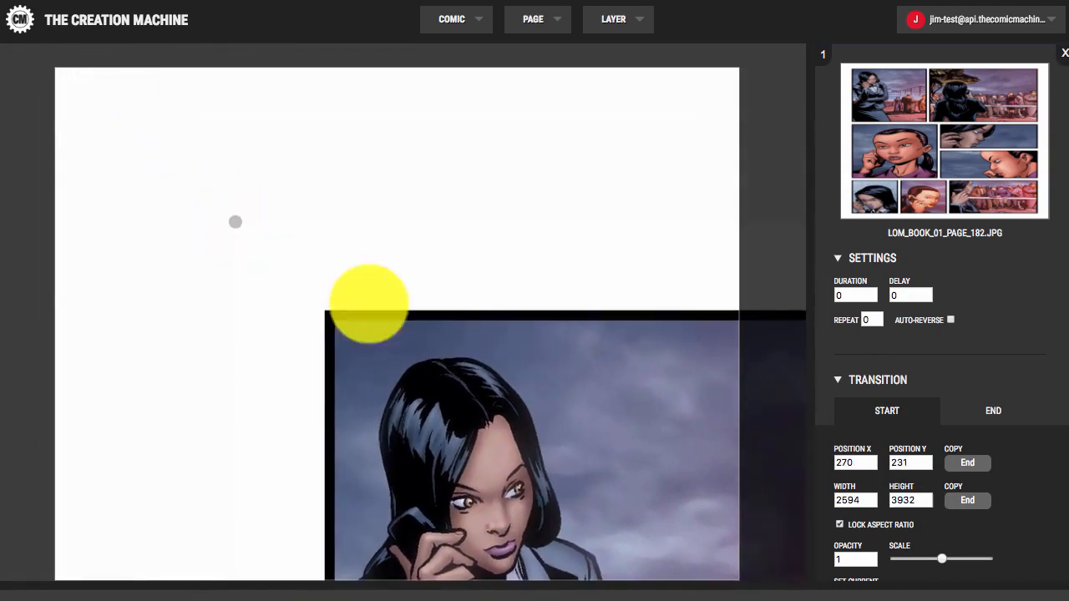
- Move the comic image so its first panel covers most of the page, at about X -23, Y -113
left_click_drag(418, 352, 375, 253)
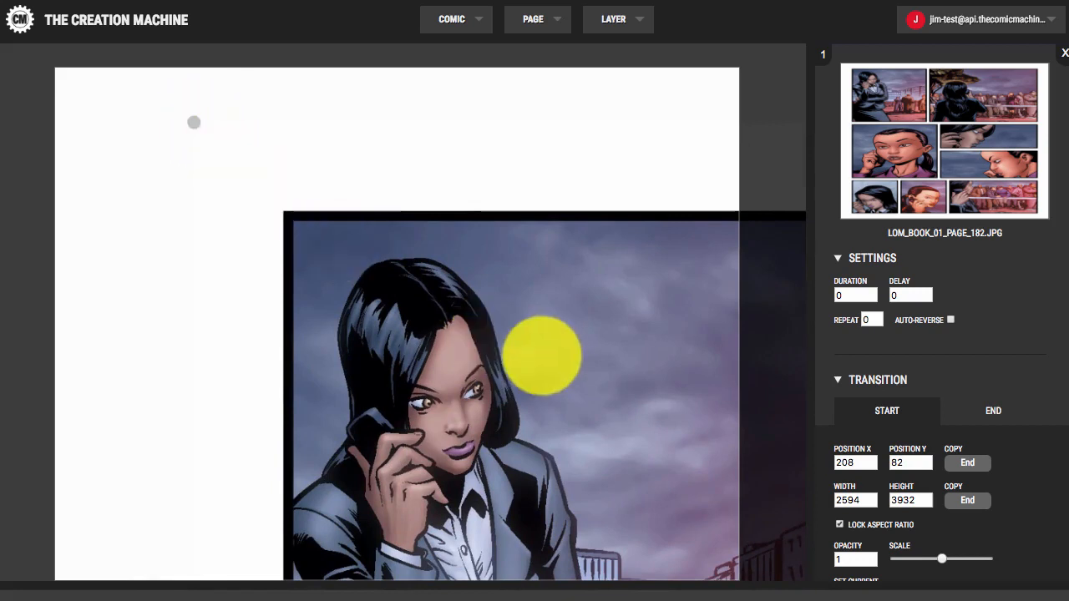
left_click_drag(542, 353, 456, 288)
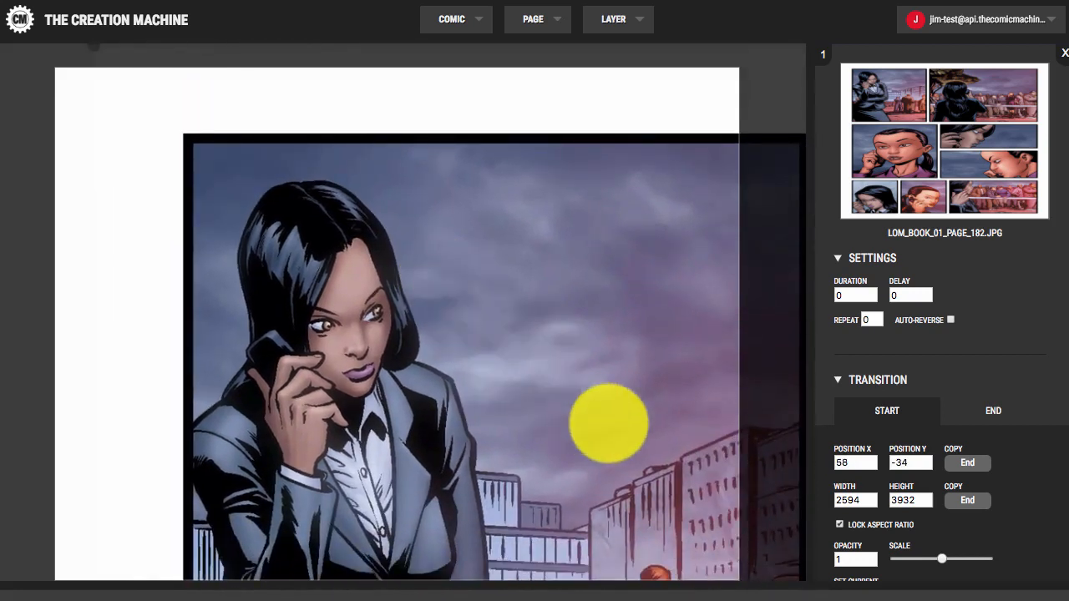
left_click_drag(608, 420, 580, 378)
left_click_drag(637, 426, 617, 415)
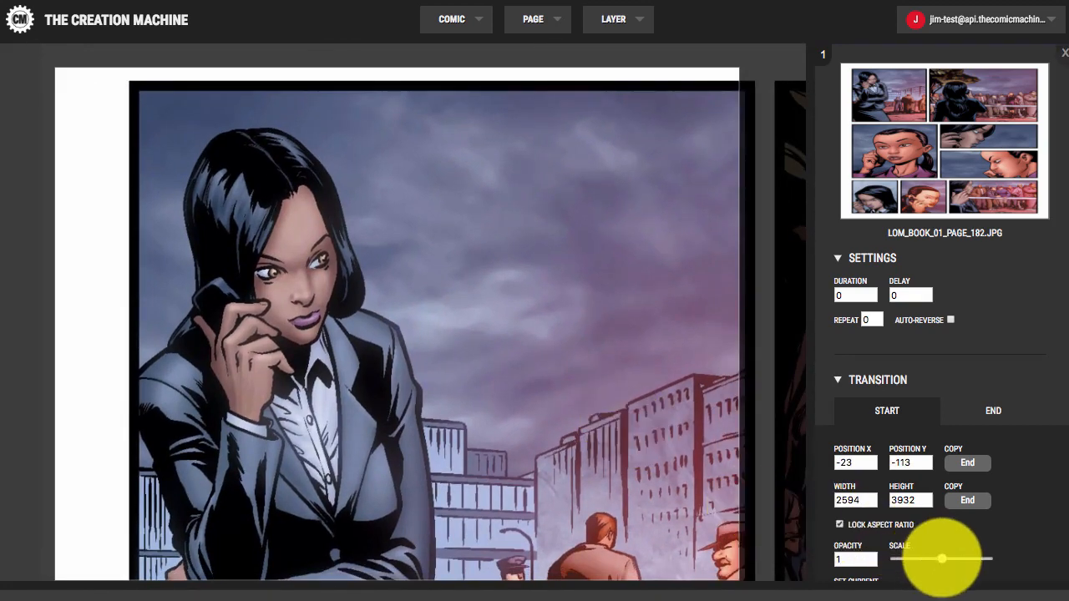
- Scale the image down in stages to about 1456 by 2207, repositioning it each time, to about X 191, Y 29
left_click_drag(942, 558, 919, 558)
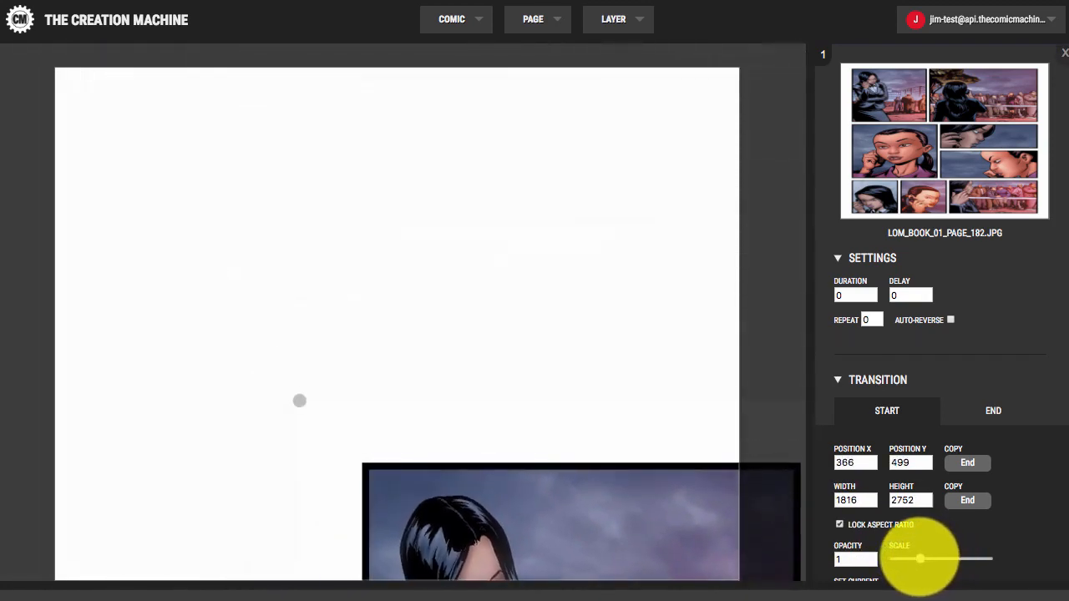
left_click_drag(660, 520, 432, 107)
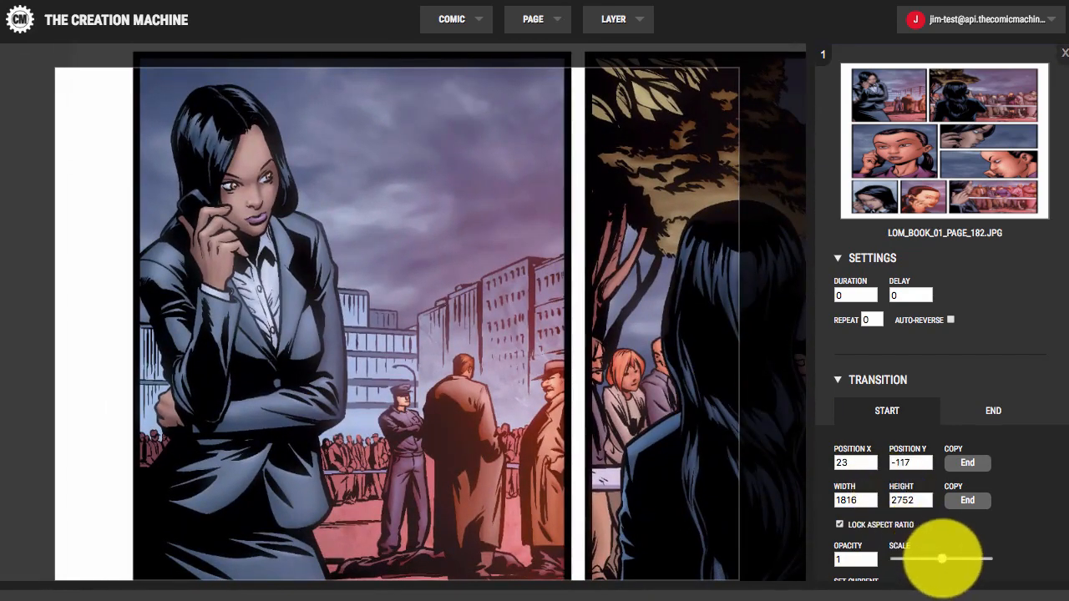
left_click_drag(942, 558, 924, 558)
left_click_drag(632, 494, 623, 408)
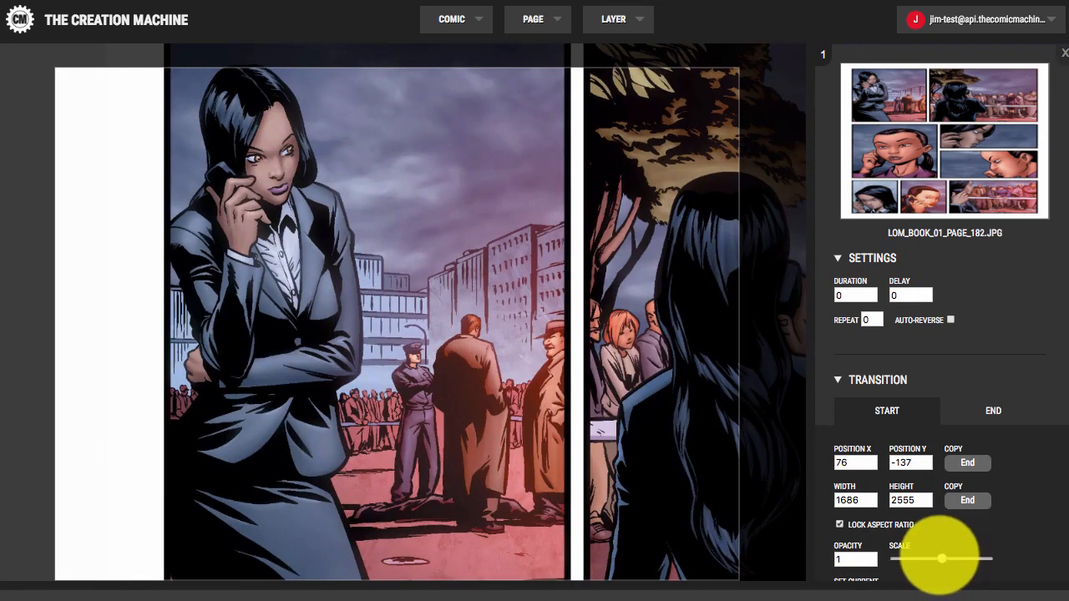
left_click_drag(942, 558, 929, 557)
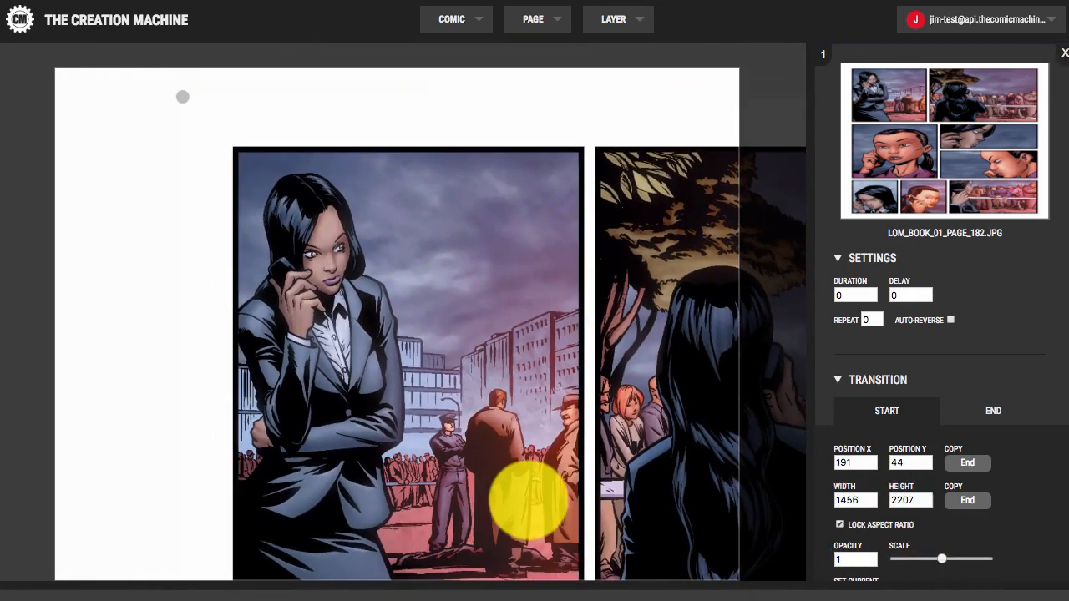
left_click_drag(528, 501, 529, 491)
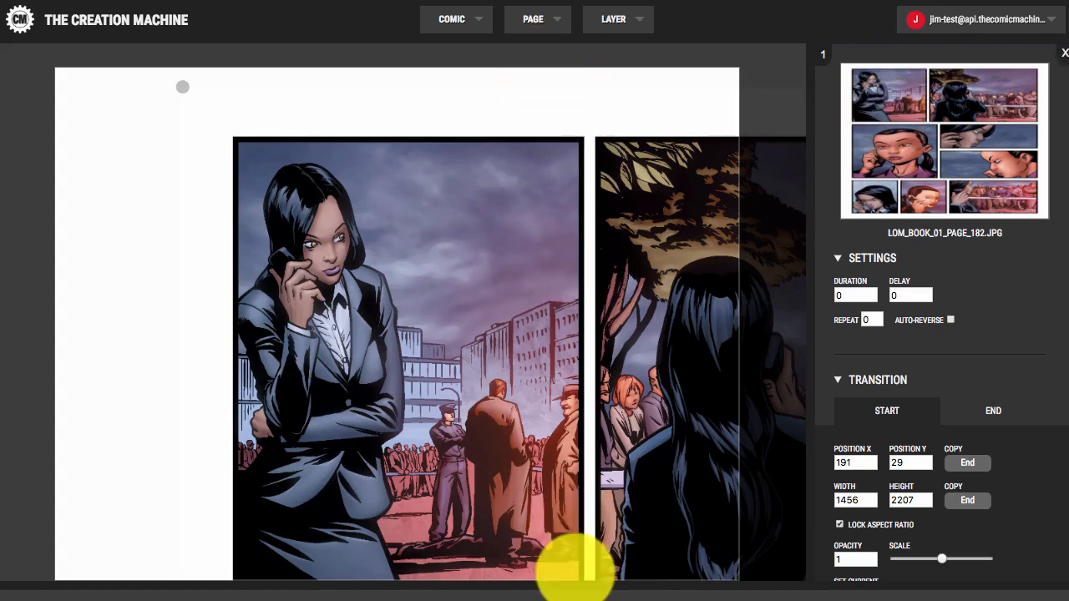
- Align the first panel vertically with the page by moving the image to about X 175, Y -59
scroll(585, 559, "down", 2)
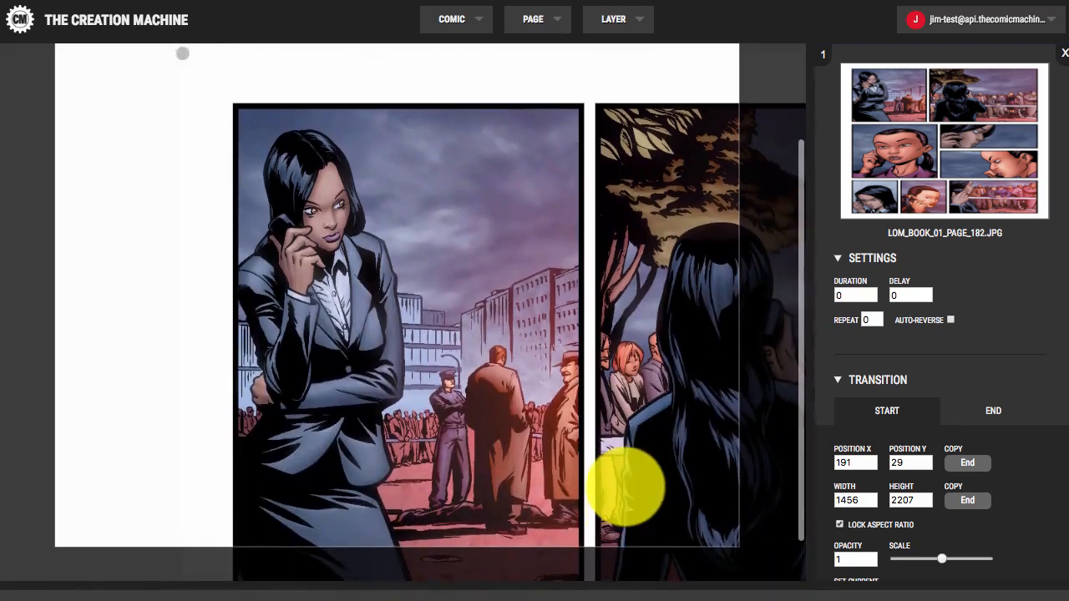
scroll(625, 425, "down", 4)
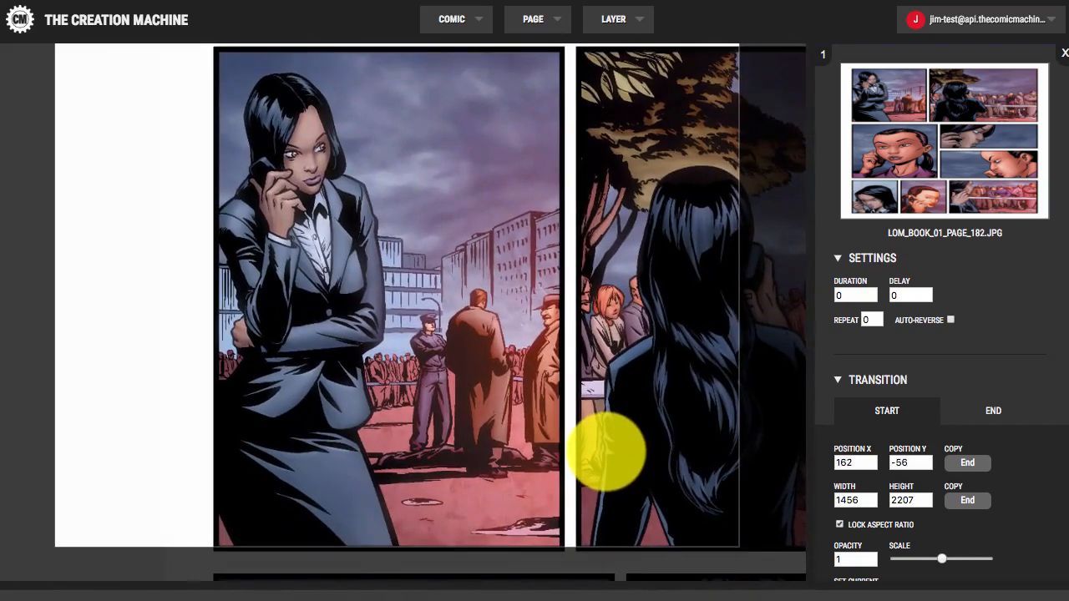
left_click_drag(606, 452, 615, 446)
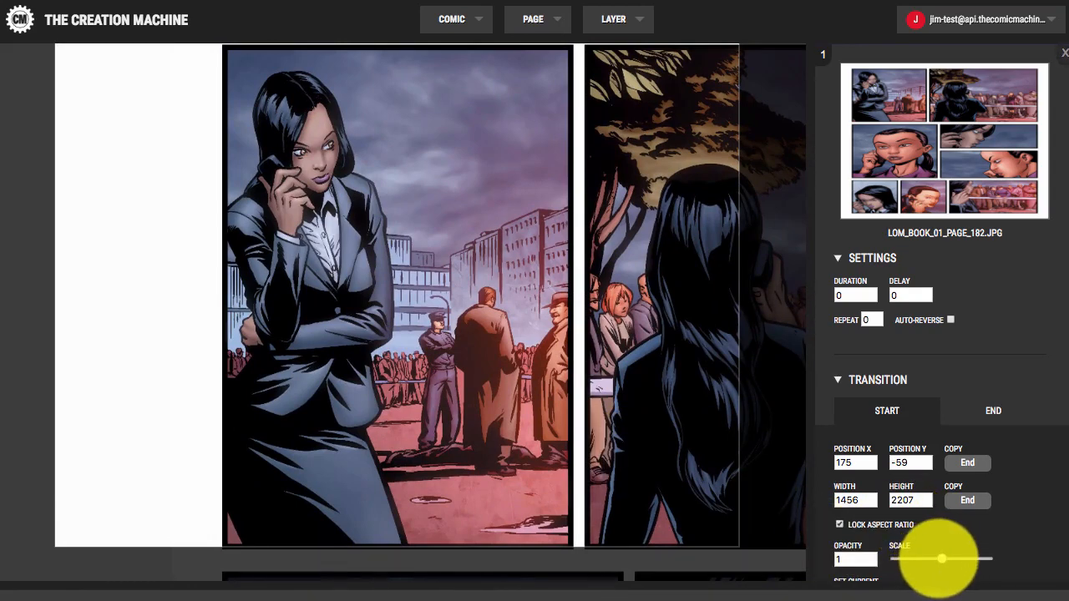
- Fine-tune the image's size to 1469 by 2228 and its position to X 166, Y -65 so the first panel fits the page height
mouse_move(941, 557)
left_mouse_down()
mouse_move(924, 556)
mouse_move(943, 558)
left_mouse_up()
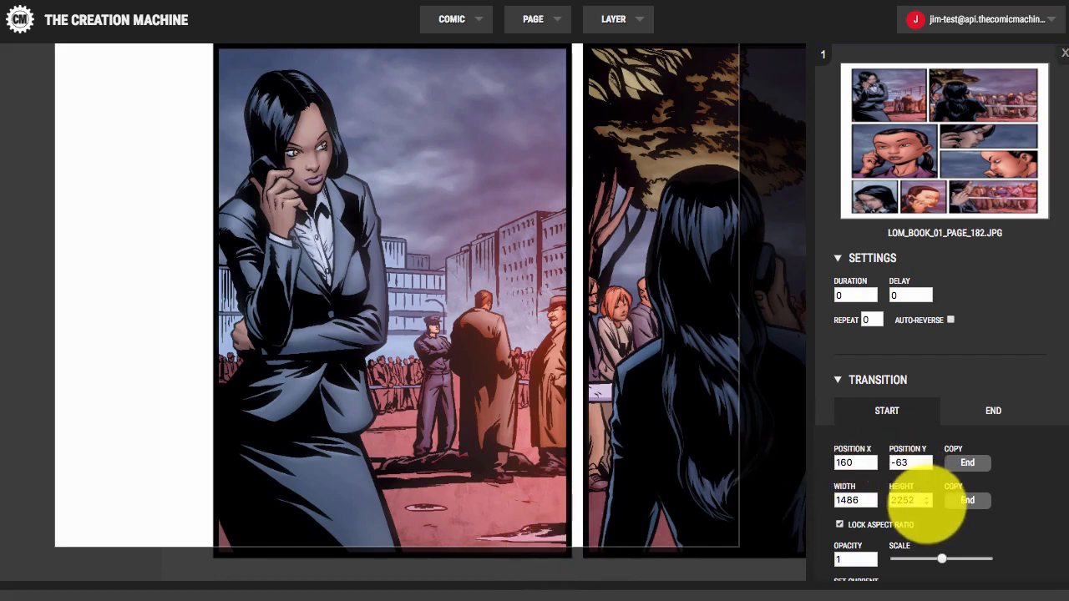
left_click(926, 504)
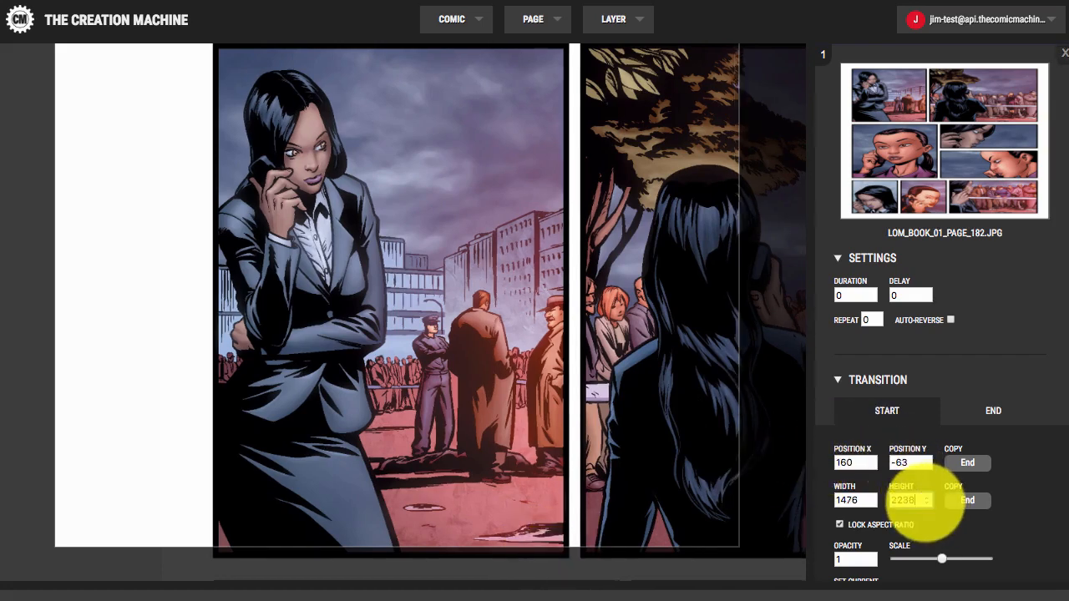
left_click_drag(667, 462, 670, 461)
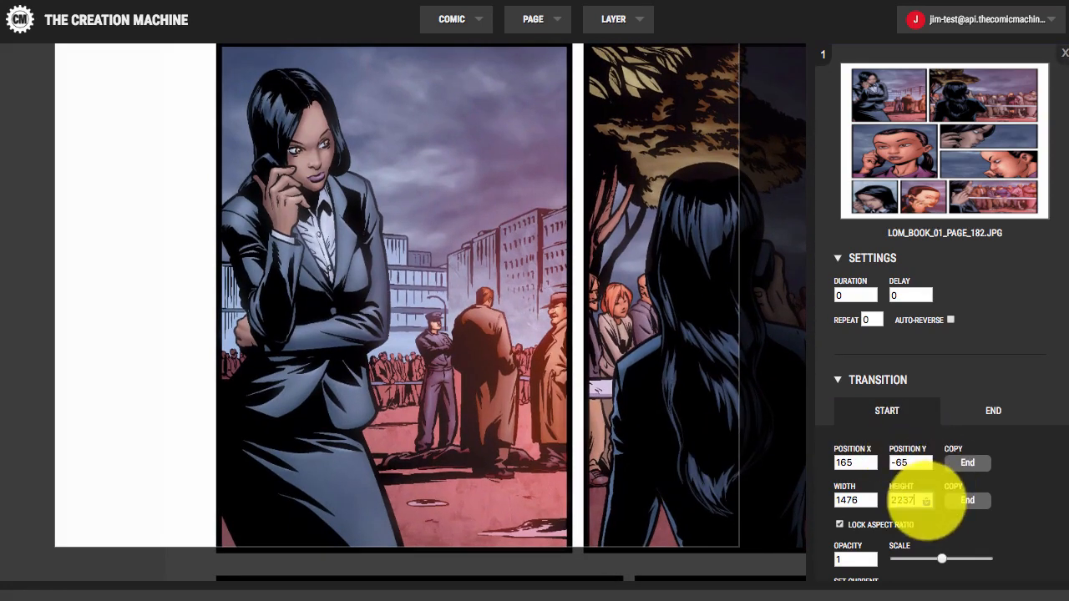
left_click(926, 503)
left_click_drag(590, 472, 591, 472)
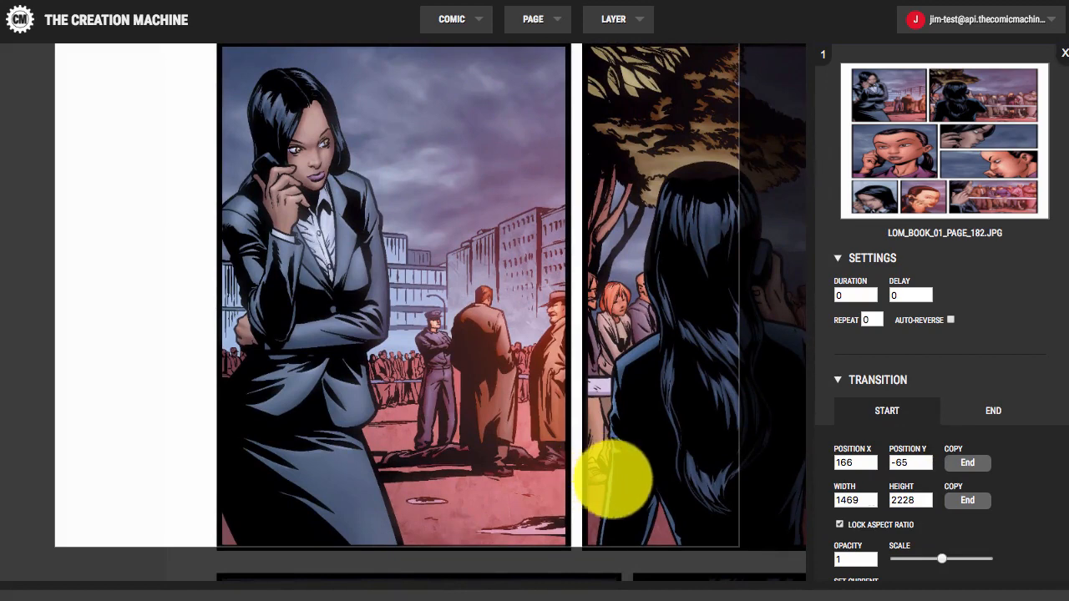